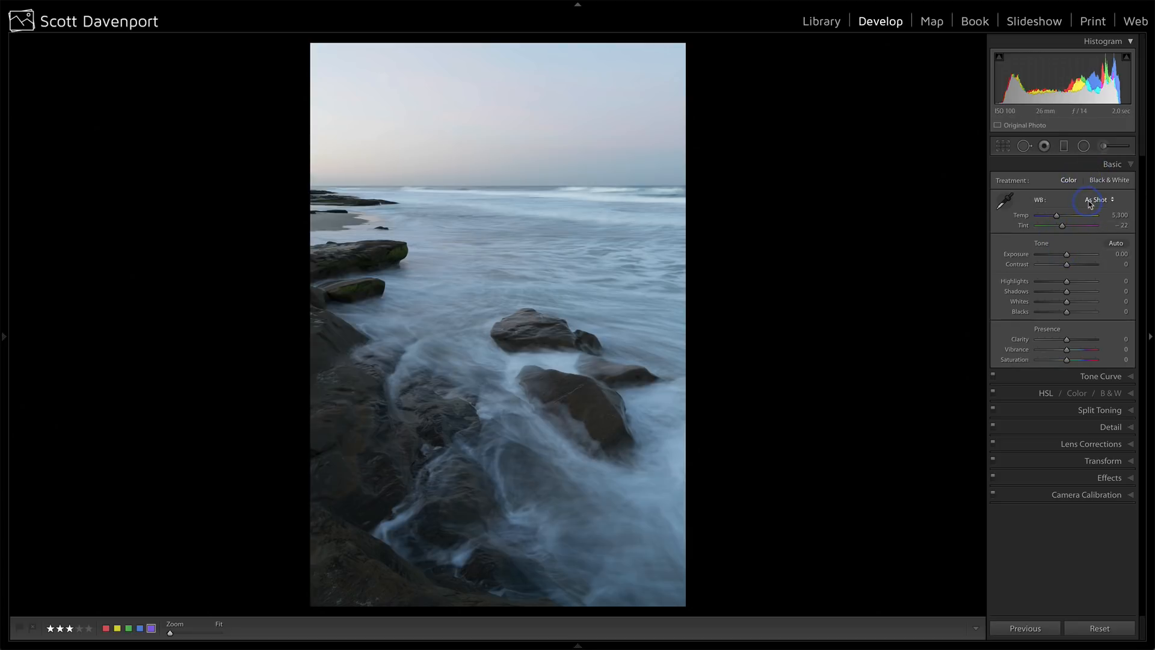
Step: Neutralize the white balance by sampling the white water beside the central rocks, and raise the exposure to +0.25
left_click(1005, 201)
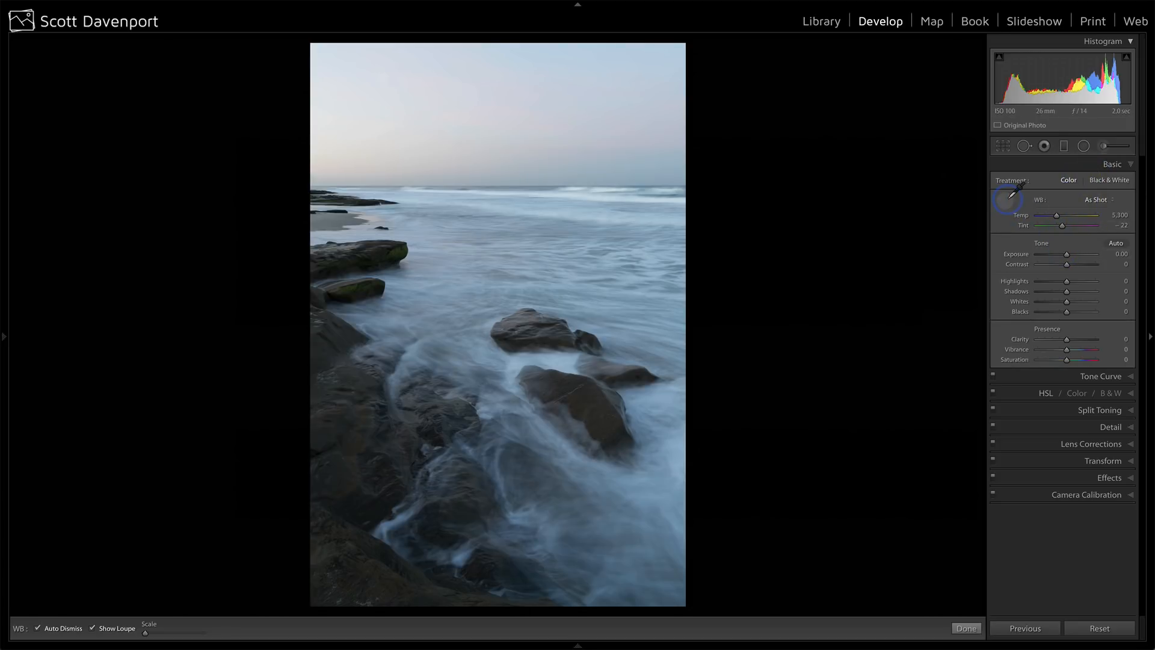
left_click(514, 364)
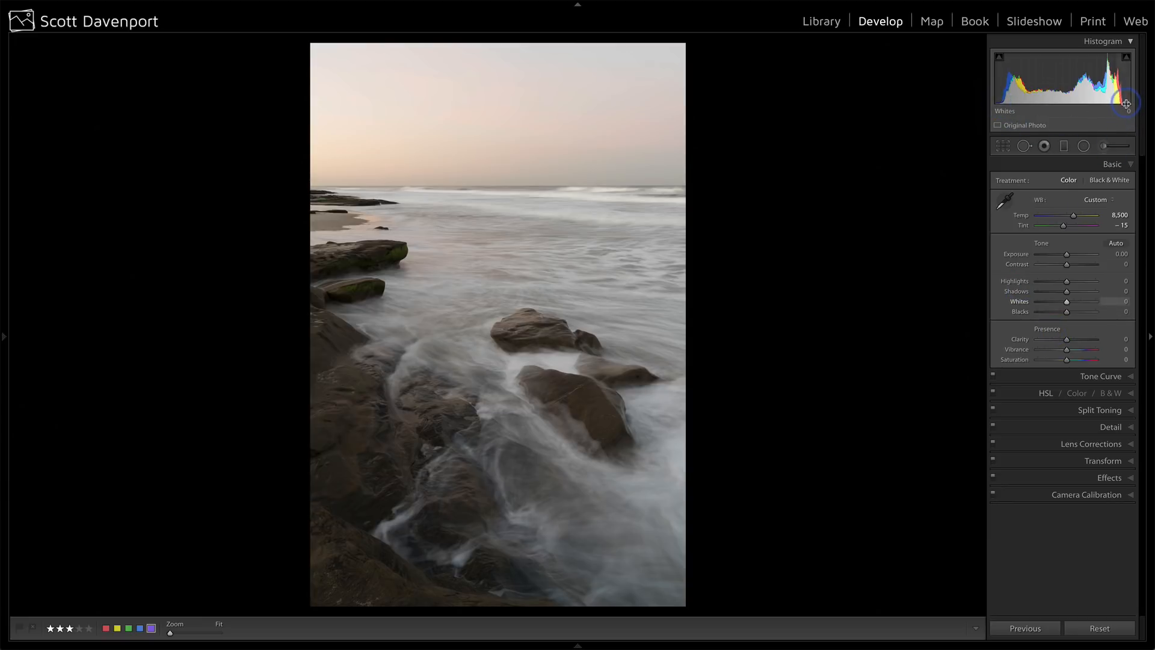
left_click_drag(1067, 256, 1069, 258)
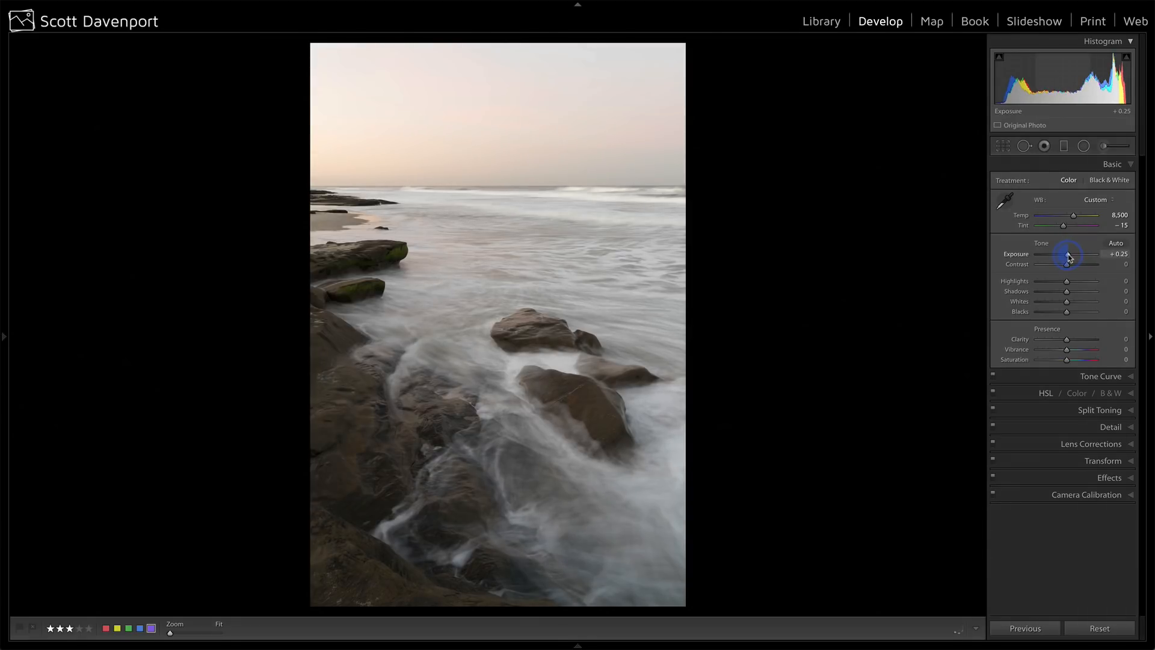
Step: Set the photo's Whites to +24 and pull its Highlights down to −83
left_click(1067, 302)
left_click_drag(1068, 304, 1075, 305)
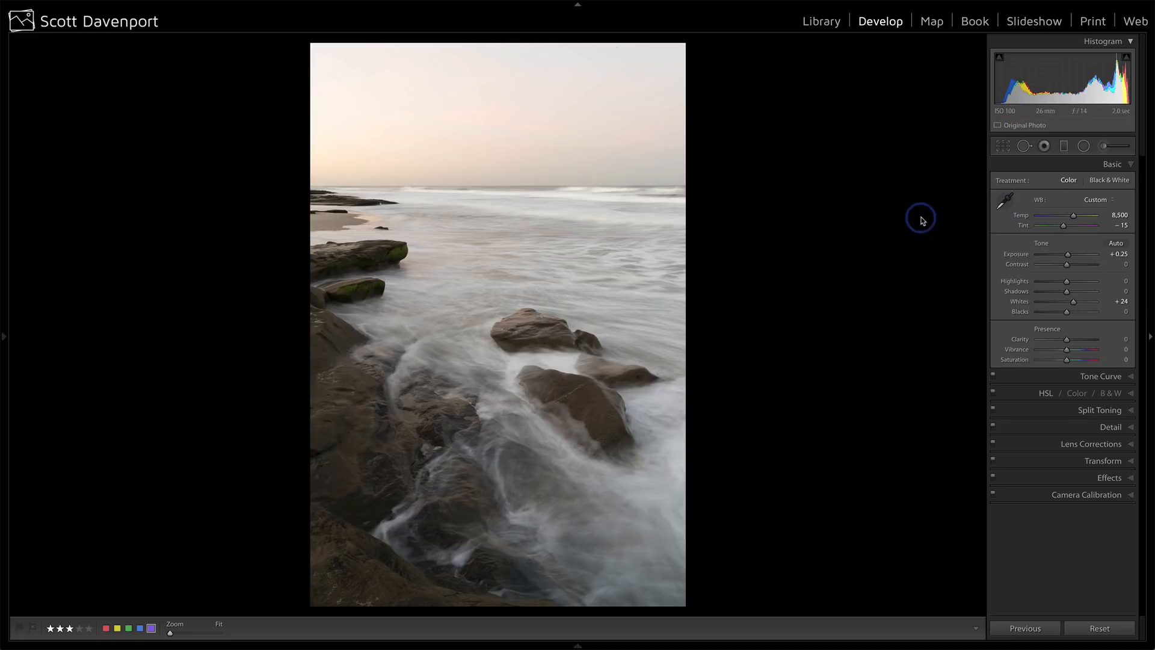
left_click_drag(1065, 286, 1044, 287)
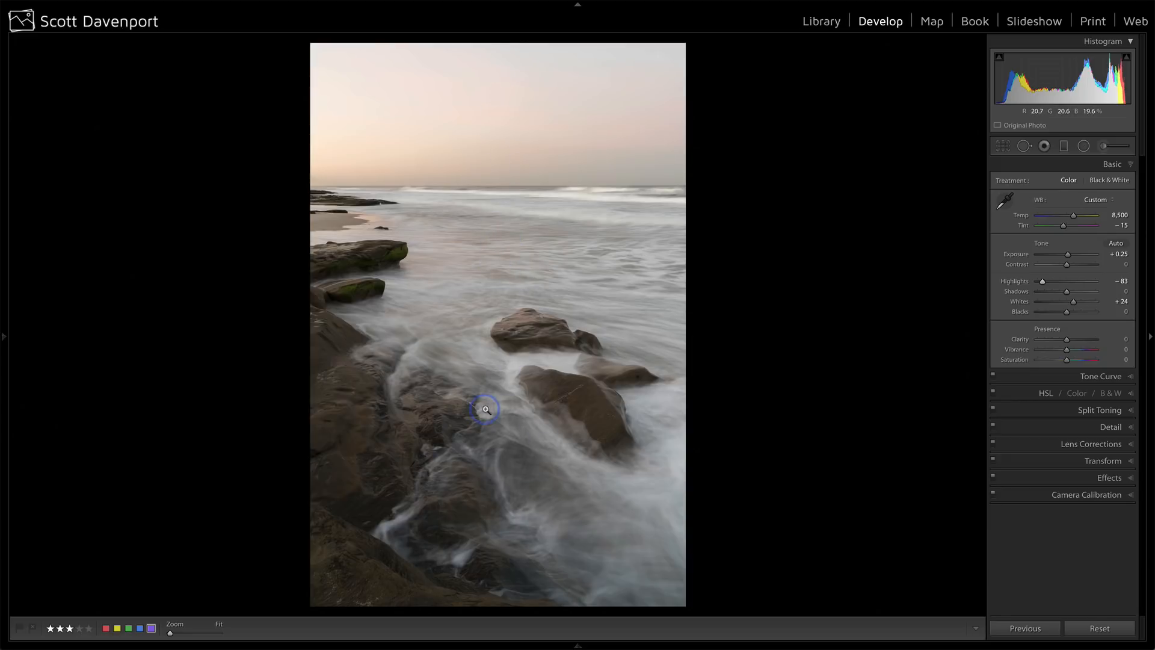
left_click(1067, 313, "alt")
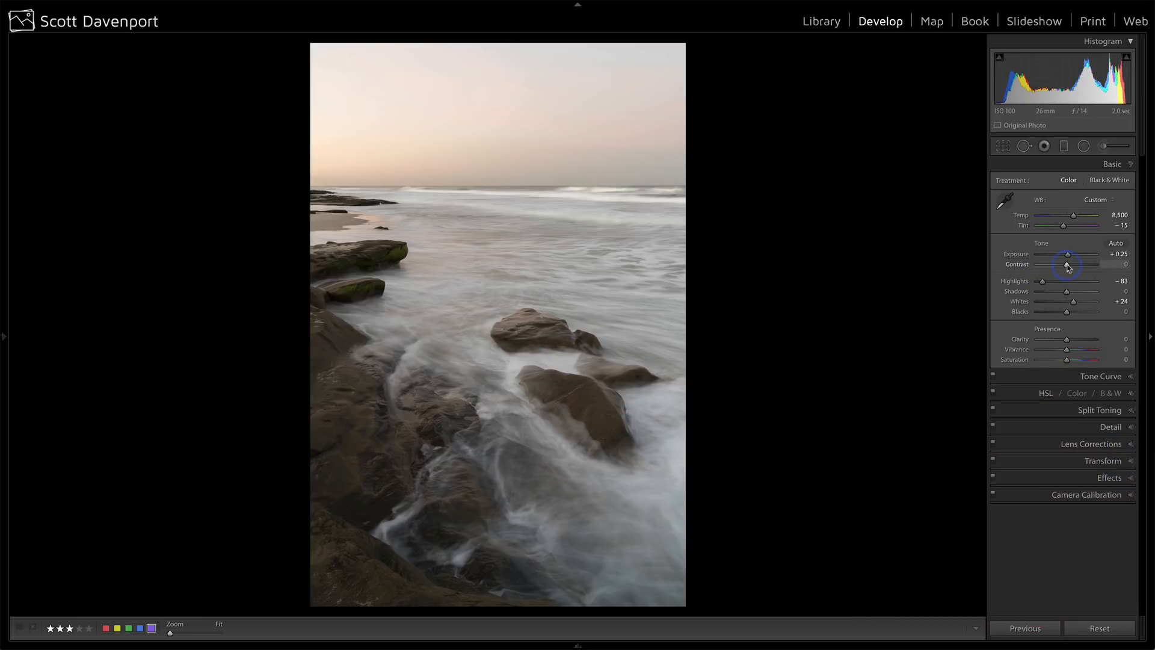
Step: Adjust the photo's overall Contrast to +15
left_click_drag(1068, 267, 1074, 267)
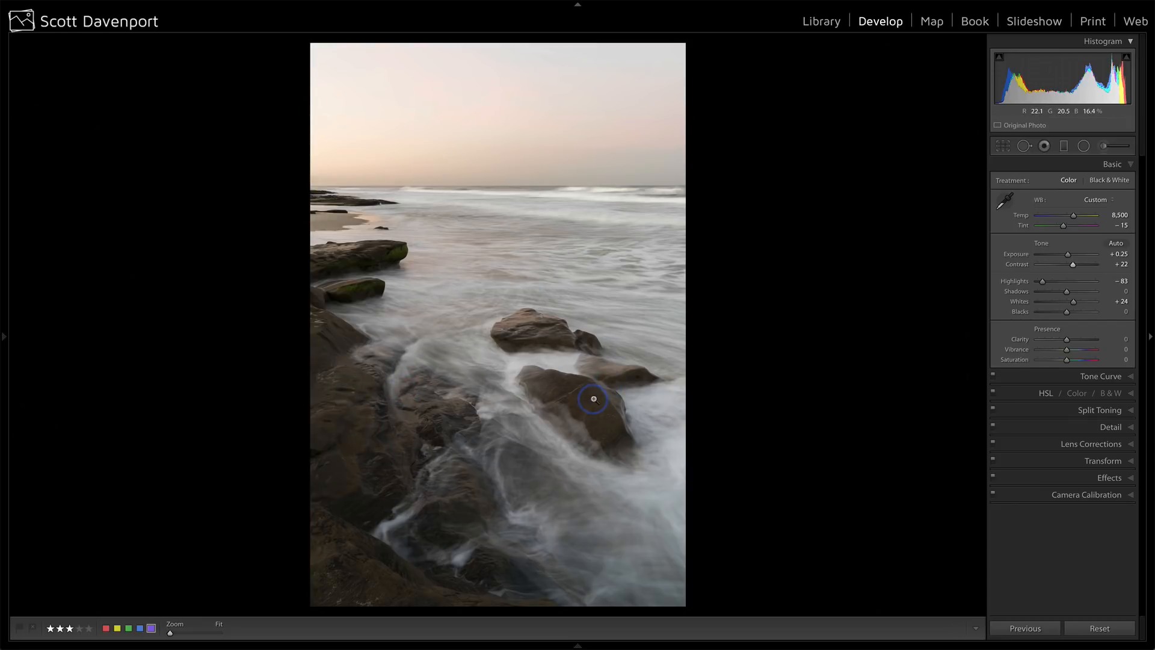
mouse_move(1075, 268)
left_mouse_down()
mouse_move(1085, 268)
mouse_move(1075, 269)
left_mouse_up()
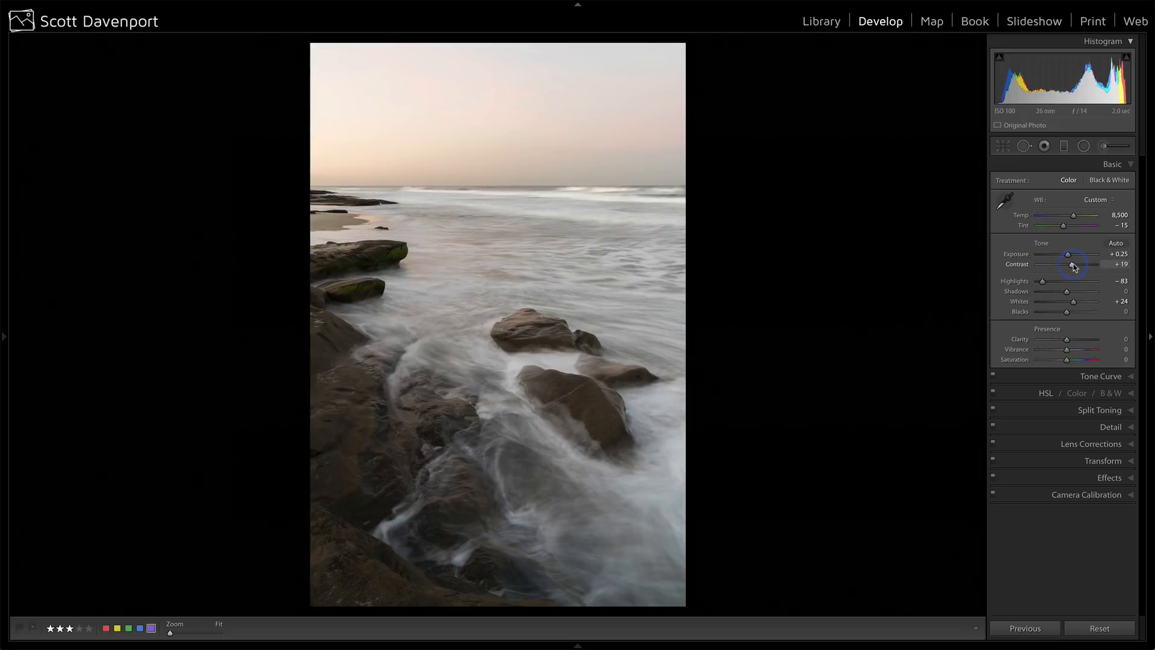
left_click_drag(1073, 265, 1074, 266)
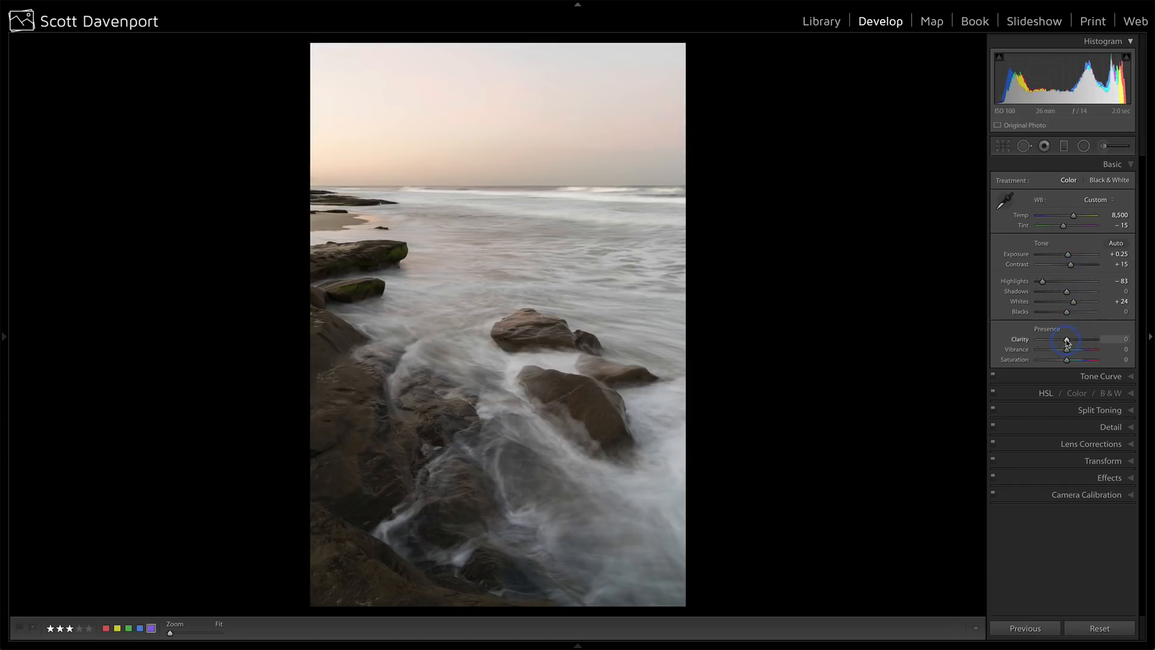
Step: Try stronger Clarity on the whole photo and settle on a value of +10
left_click_drag(1067, 341, 1070, 341)
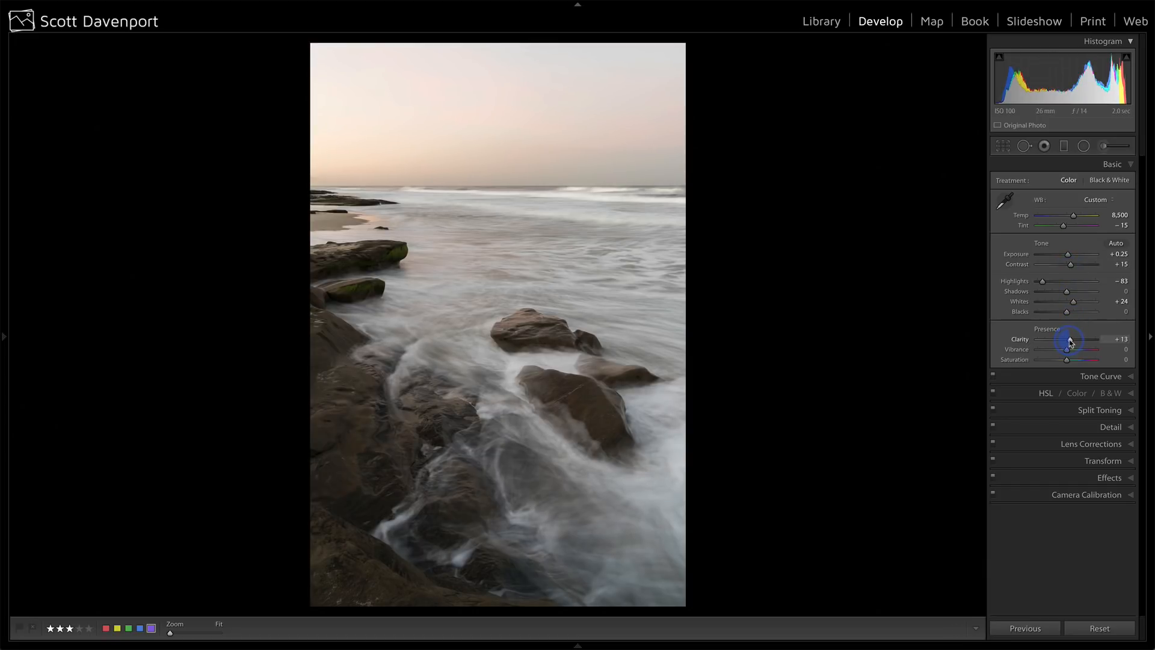
left_click_drag(1071, 341, 1088, 341)
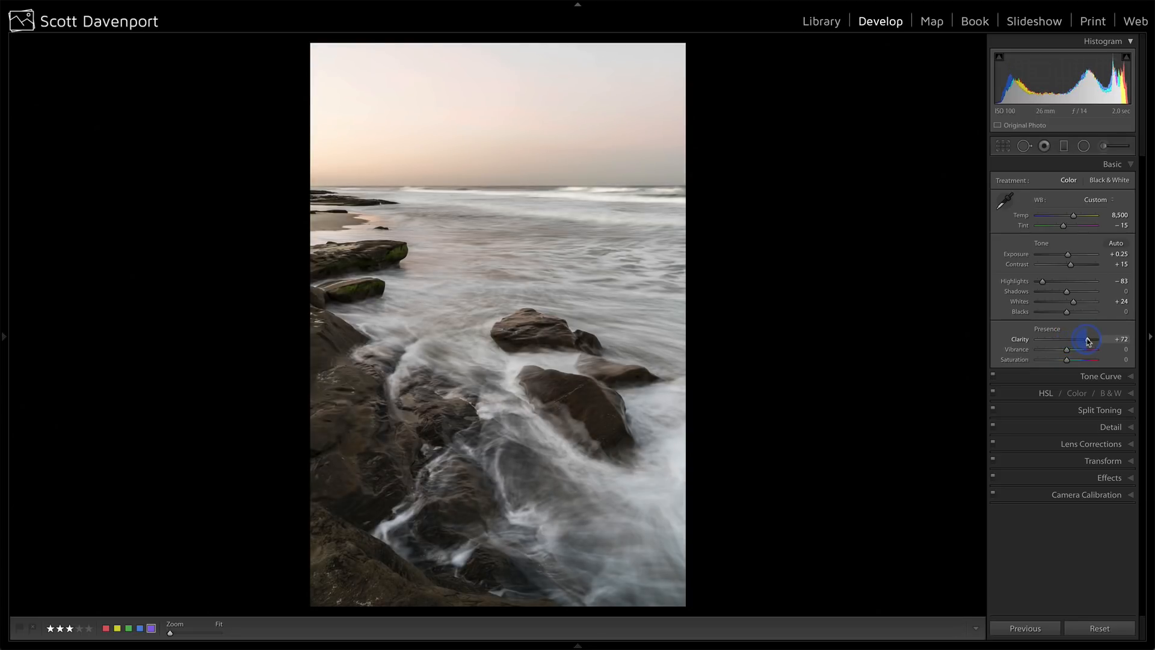
left_click_drag(1088, 341, 1070, 341)
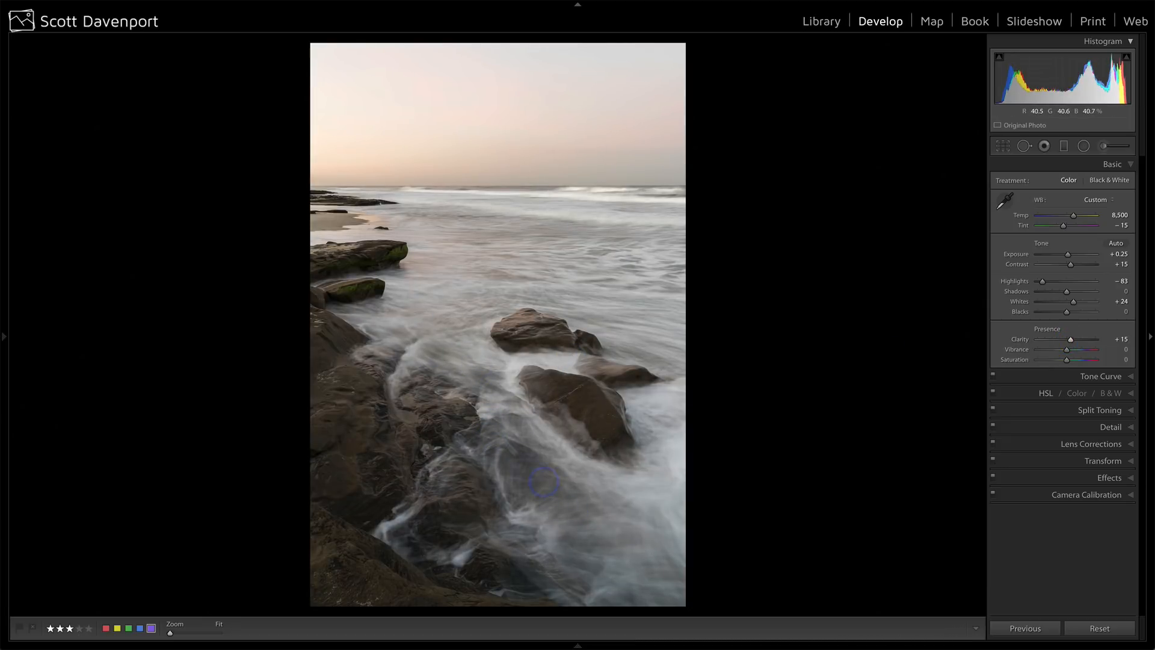
left_click_drag(1072, 341, 1070, 341)
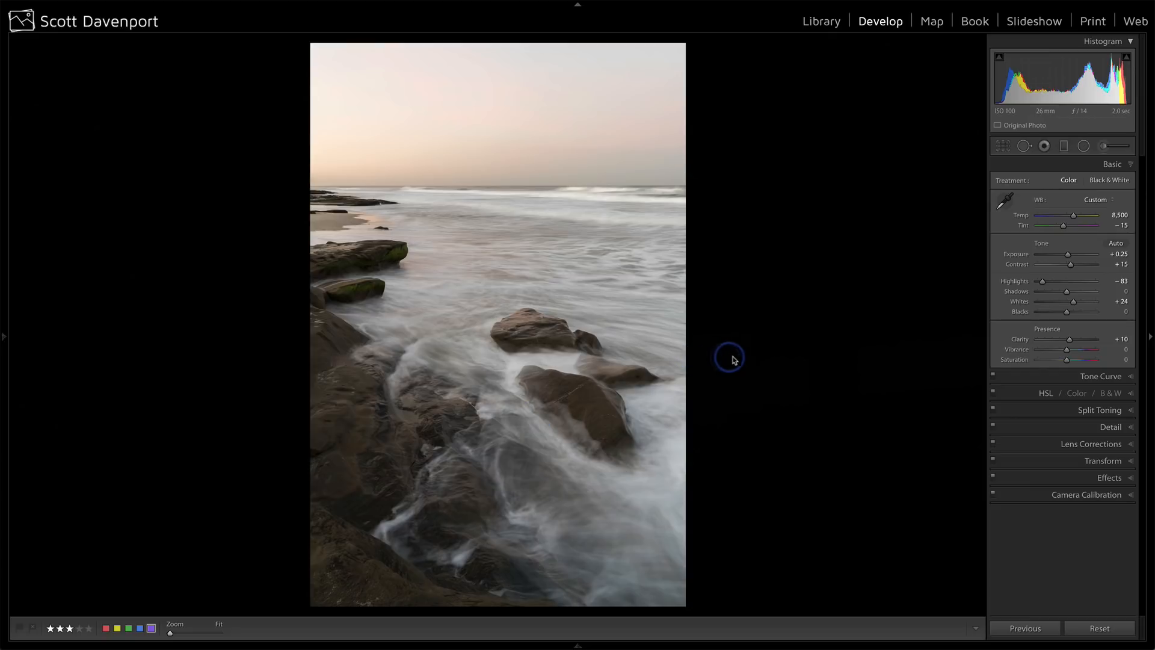
Step: Boost the photo's colours with Vibrance +29 and Saturation +13
left_click_drag(1067, 355, 1076, 354)
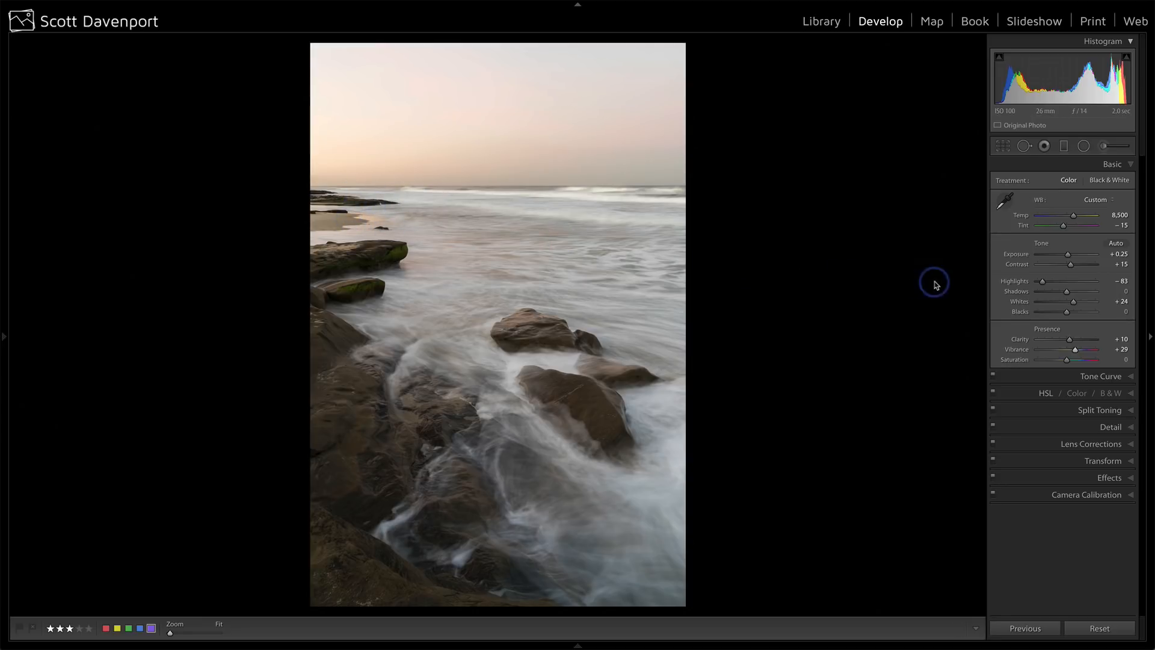
left_click_drag(1067, 360, 1073, 363)
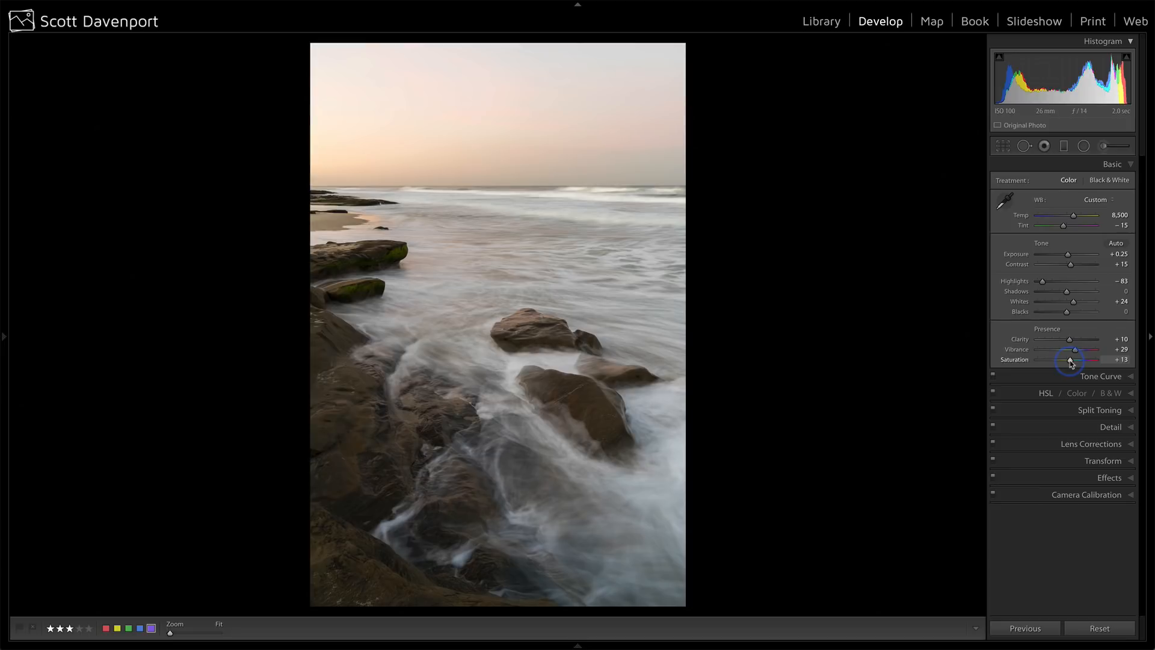
Step: Add a graduated filter over the sky, ending just below the horizon, with Dehaze 10 and Exposure −0.39
left_click(1064, 148)
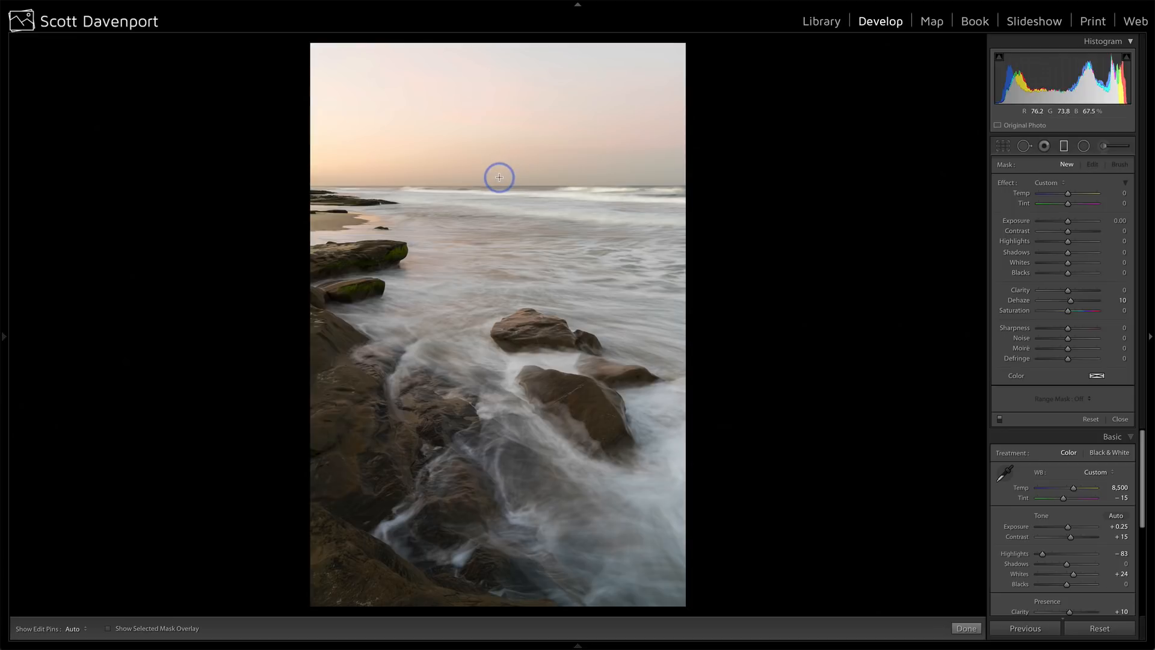
left_click_drag(499, 212, 497, 237)
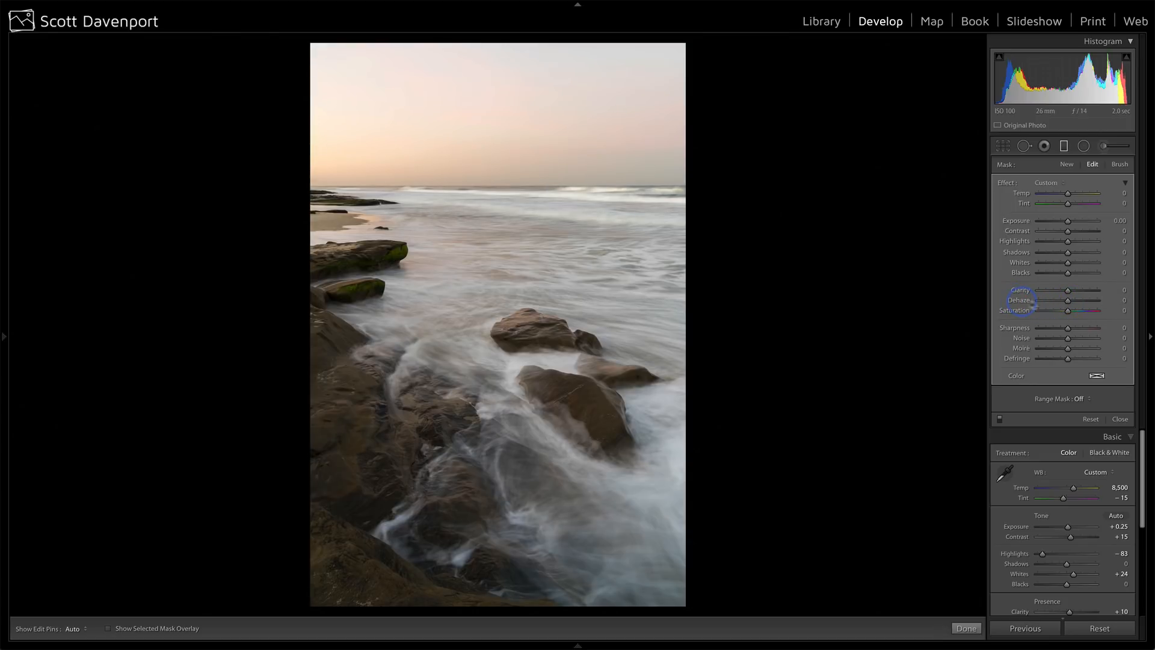
left_click_drag(1068, 304, 1072, 305)
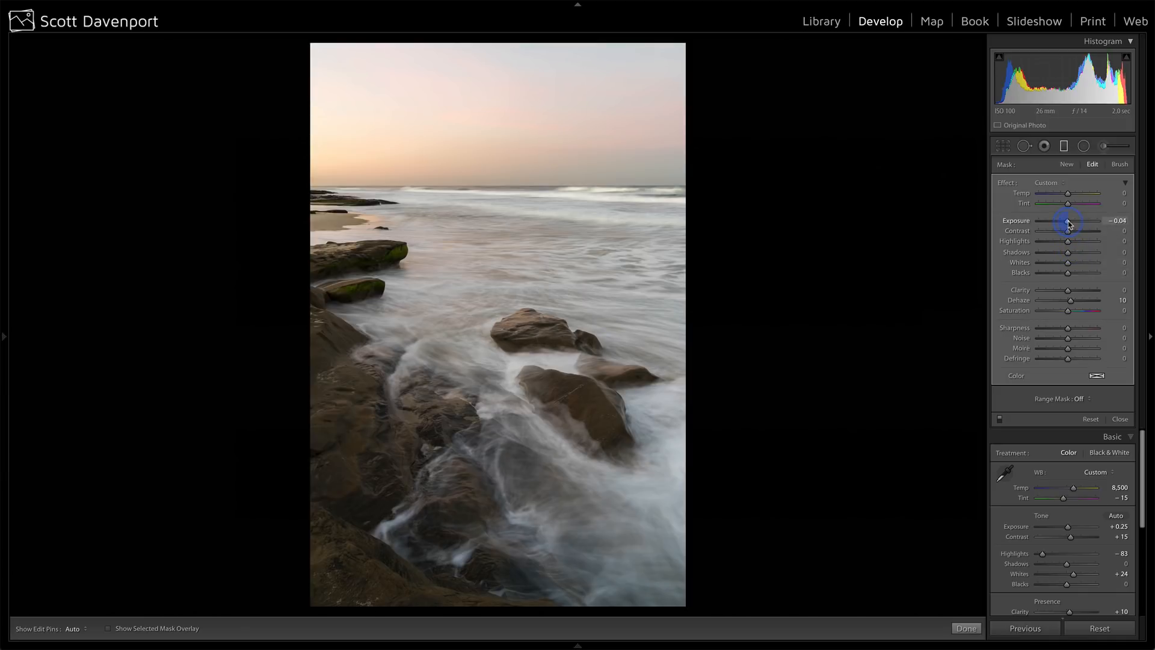
left_click_drag(1069, 224, 1066, 224)
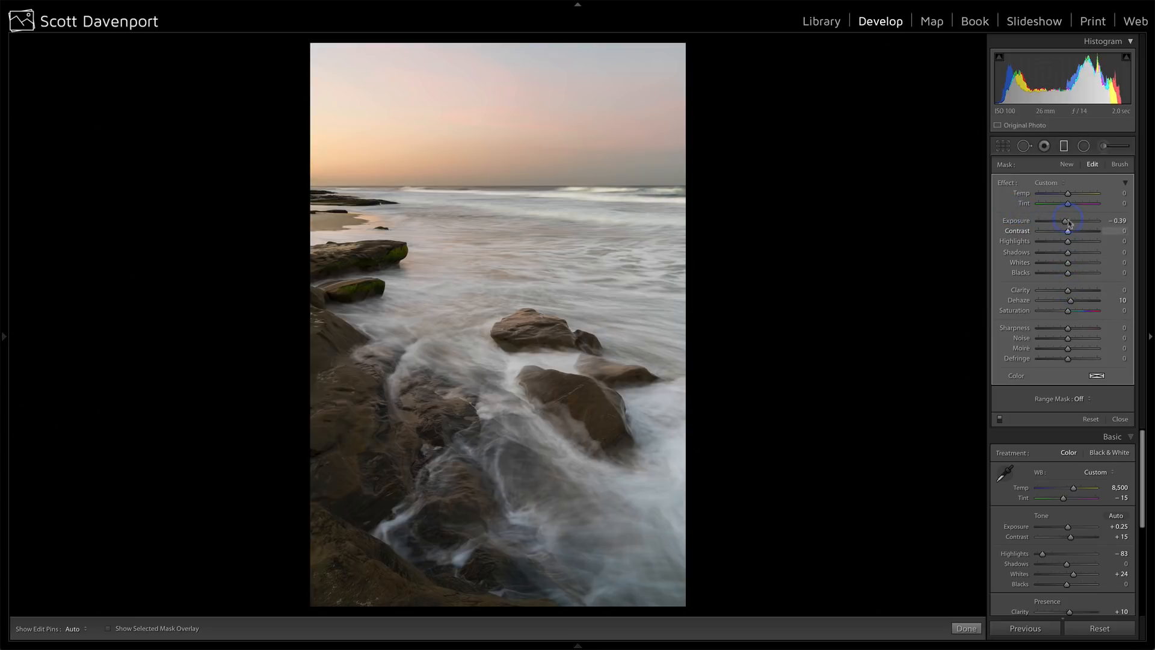
mouse_move(1069, 234)
left_mouse_down()
mouse_move(1056, 235)
mouse_move(1071, 237)
left_mouse_up()
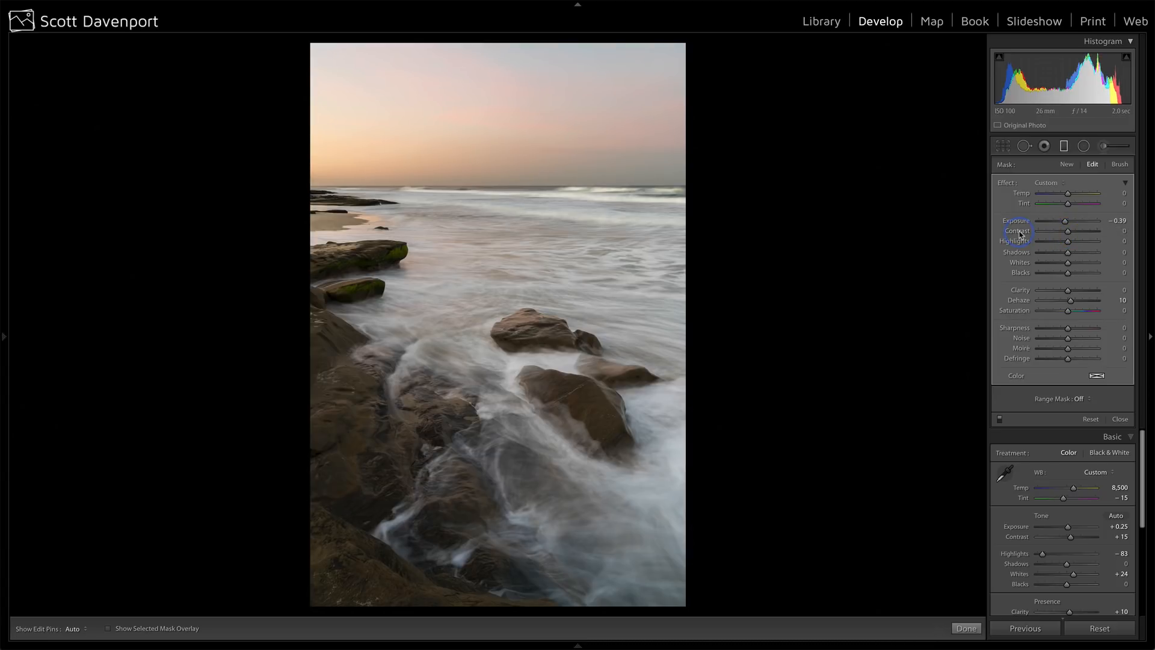
Step: Add a second graduated filter covering the foreground rocks and water, with Clarity 27 and Sharpness 14
left_click(1066, 164)
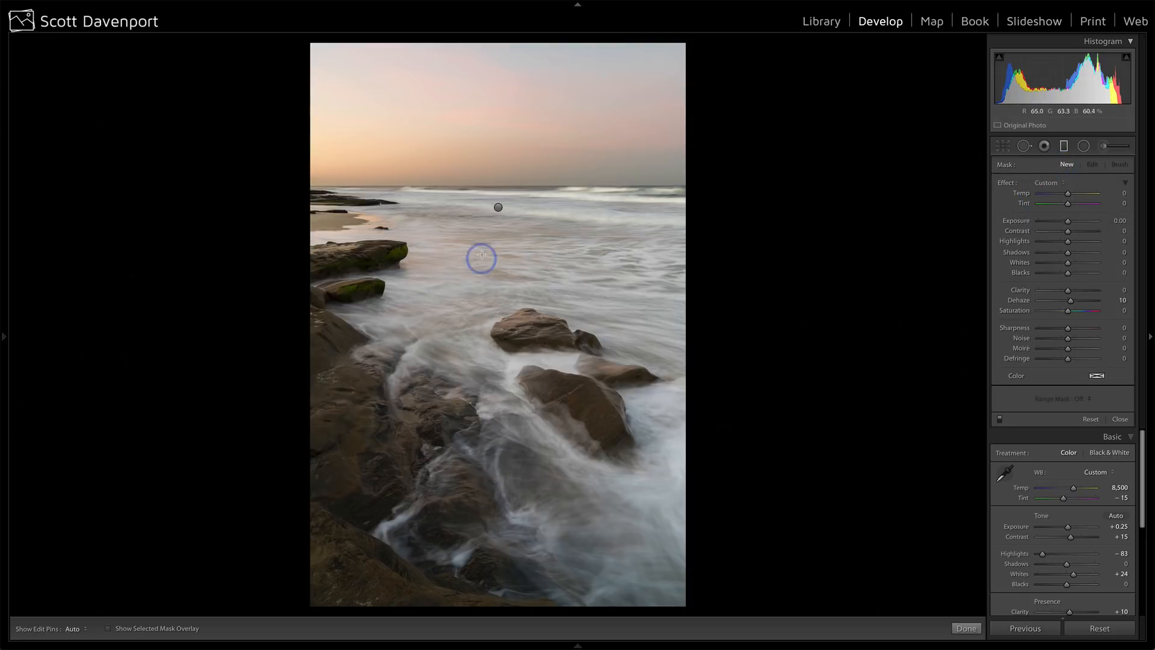
left_click_drag(489, 243, 488, 220)
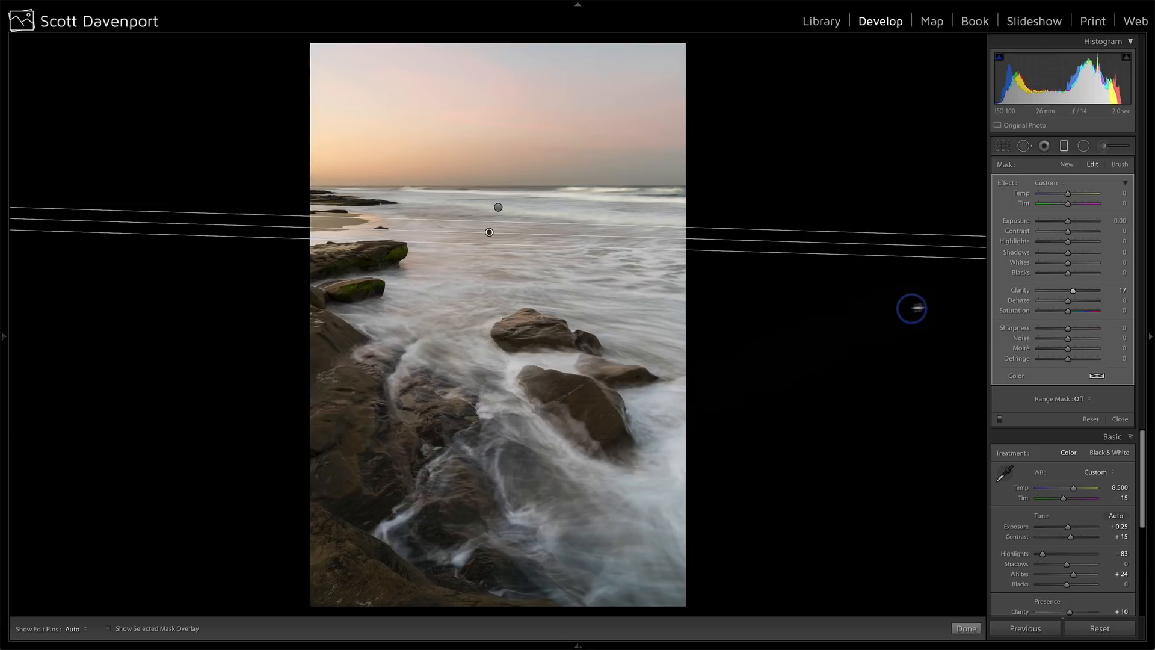
left_click_drag(1074, 292, 1076, 292)
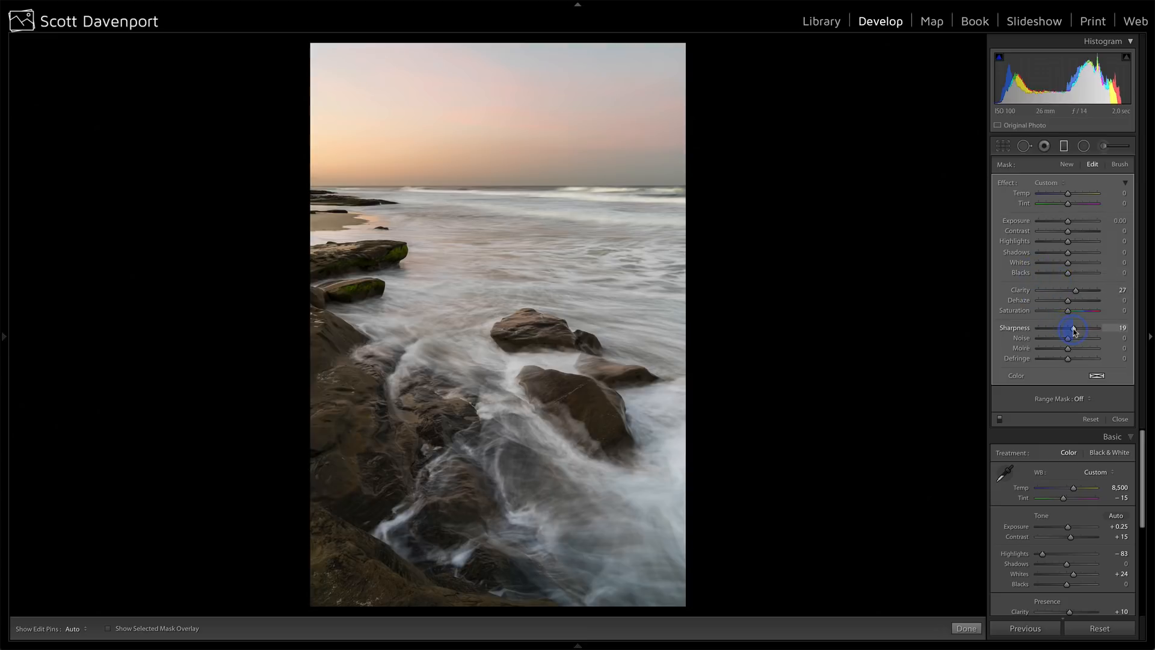
left_click_drag(1074, 331, 1072, 331)
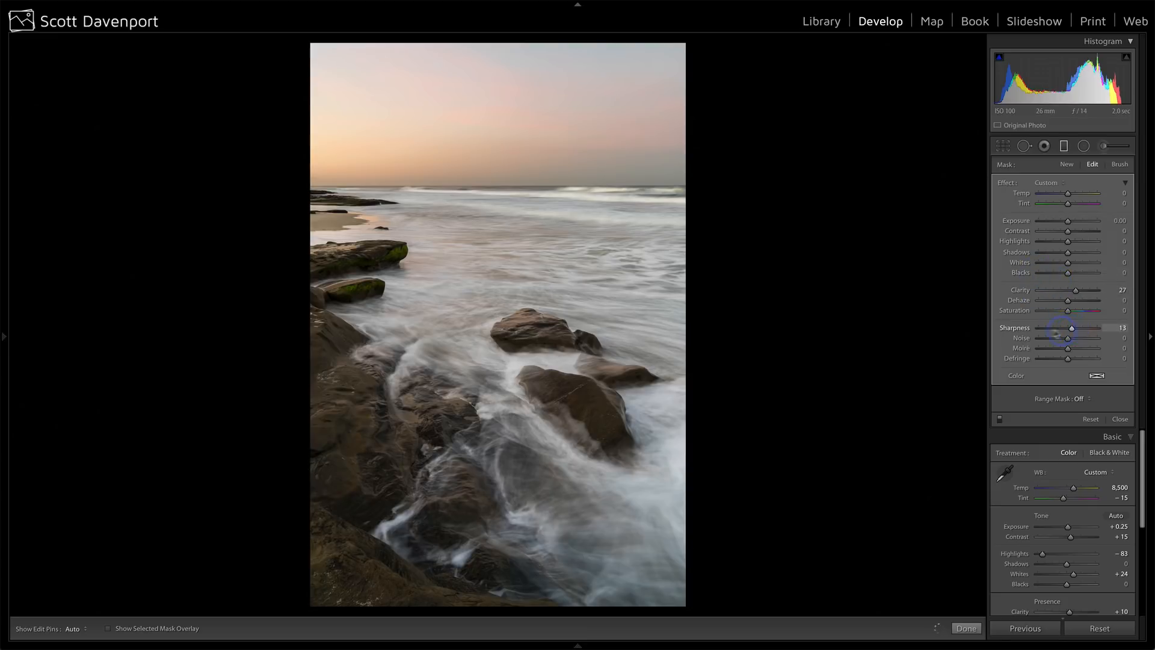
left_click_drag(1067, 331, 1073, 331)
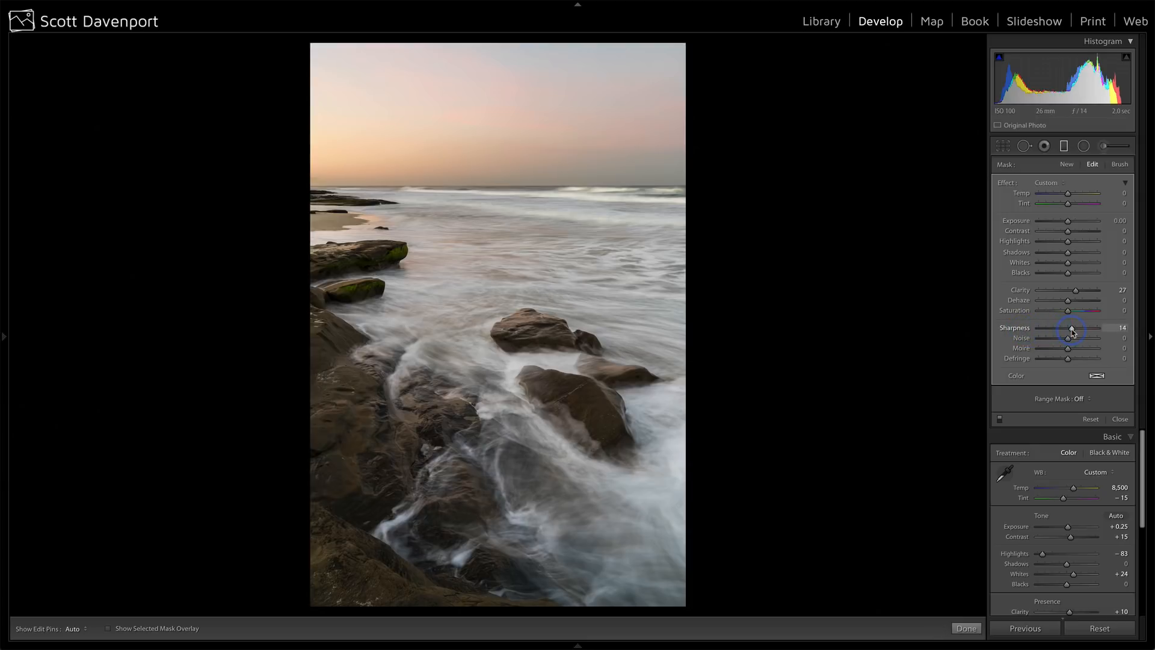
Step: Apply a Luminance range mask to the foreground graduated filter and show its mask overlay
left_click(1082, 399)
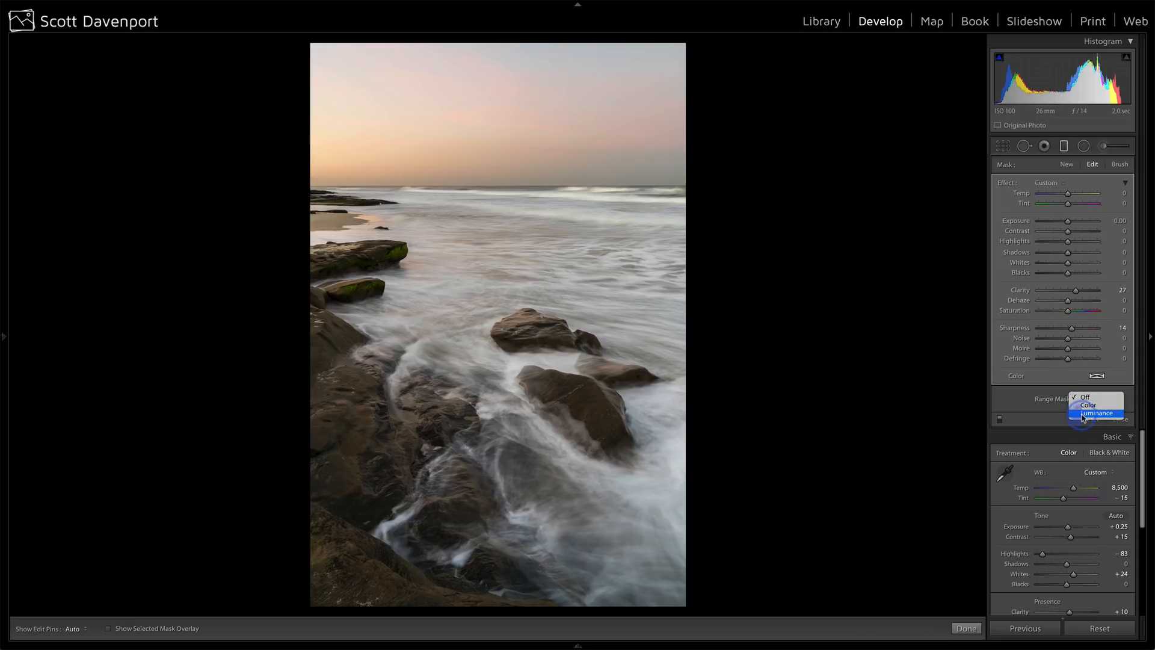
left_click(1084, 413)
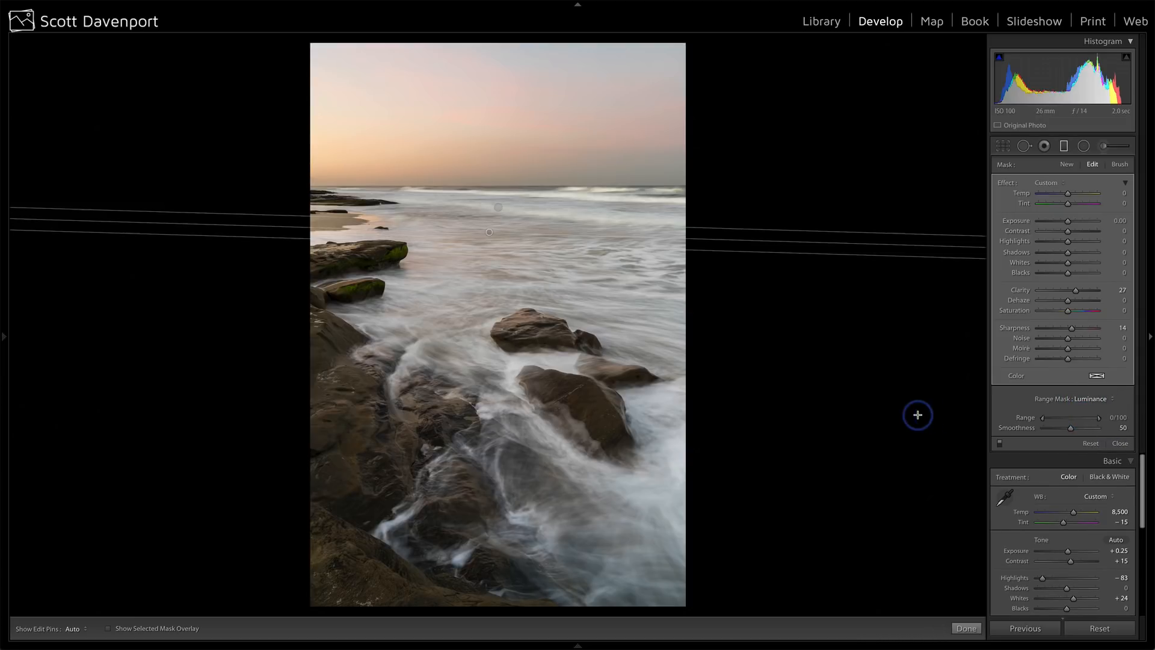
left_click(109, 628)
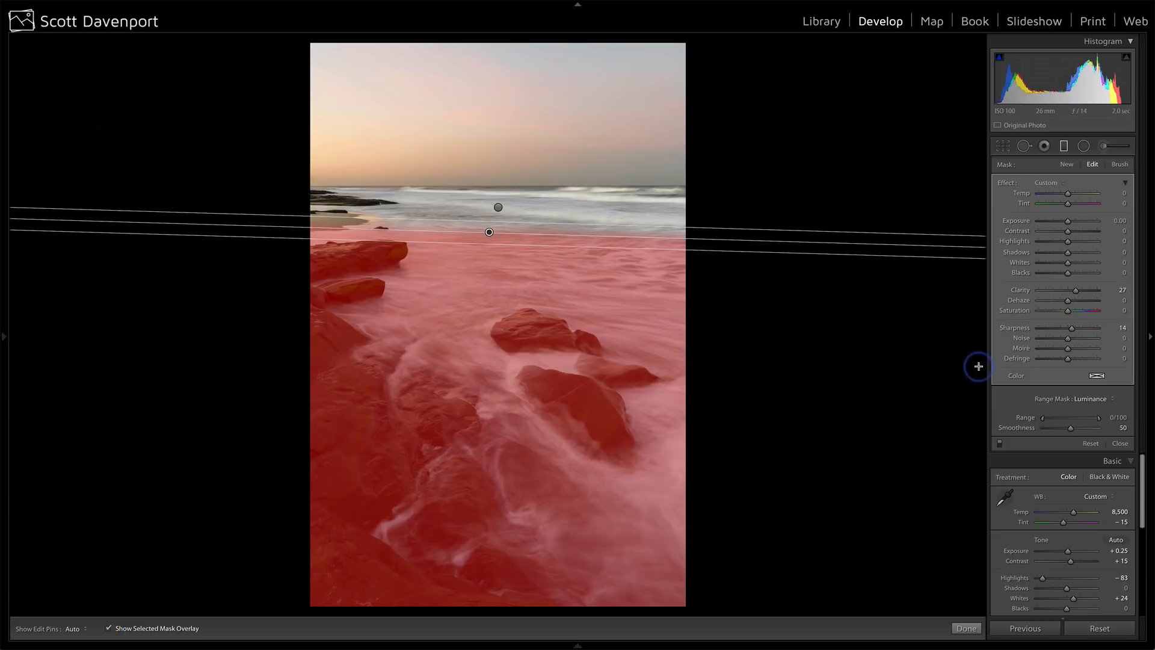
Step: Limit the foreground mask to the dark rocks with luminance range 0/31 and smoothness 22, and hide the overlay
left_click_drag(1099, 421, 1070, 423)
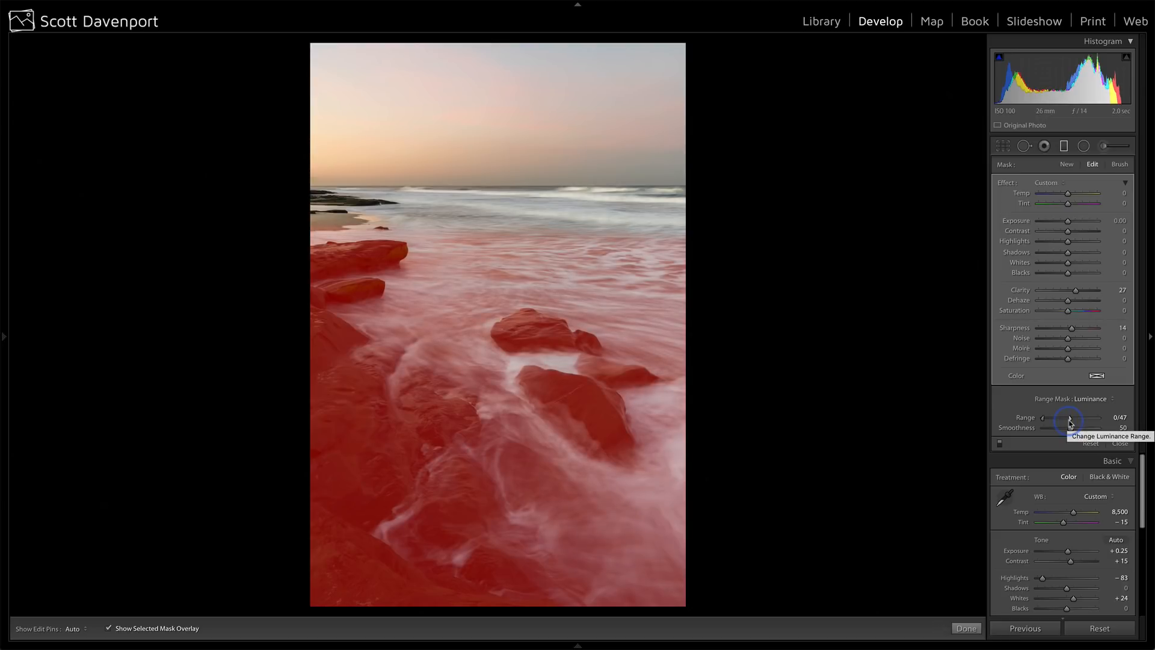
left_click_drag(1072, 431, 1059, 432)
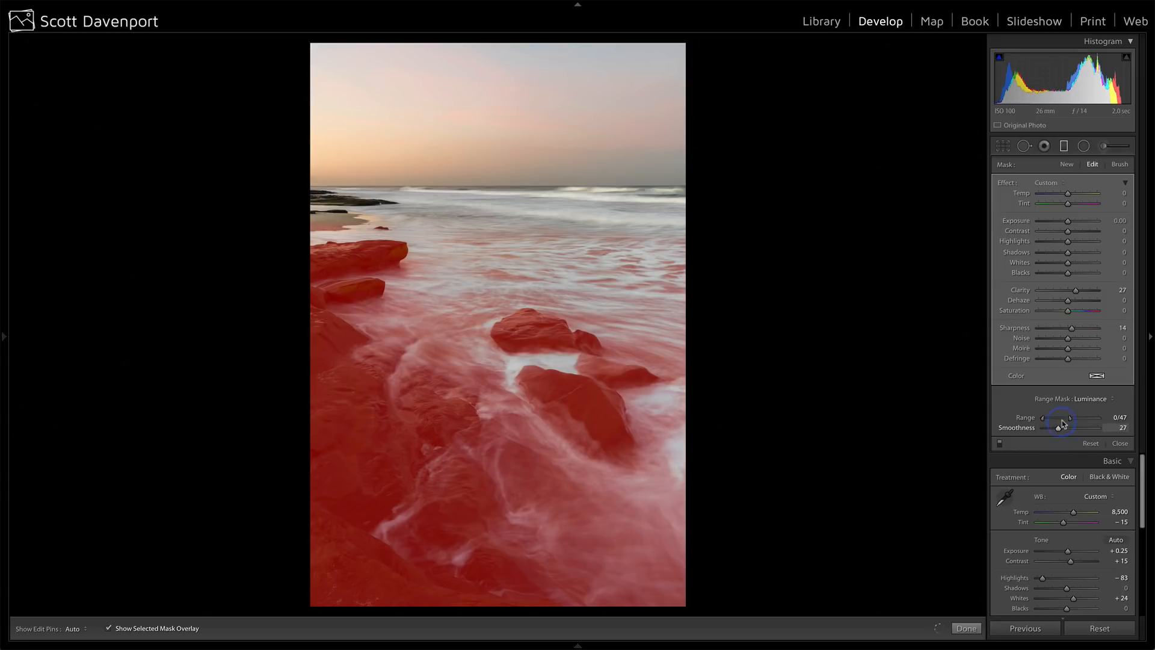
left_click_drag(1070, 420, 1065, 421)
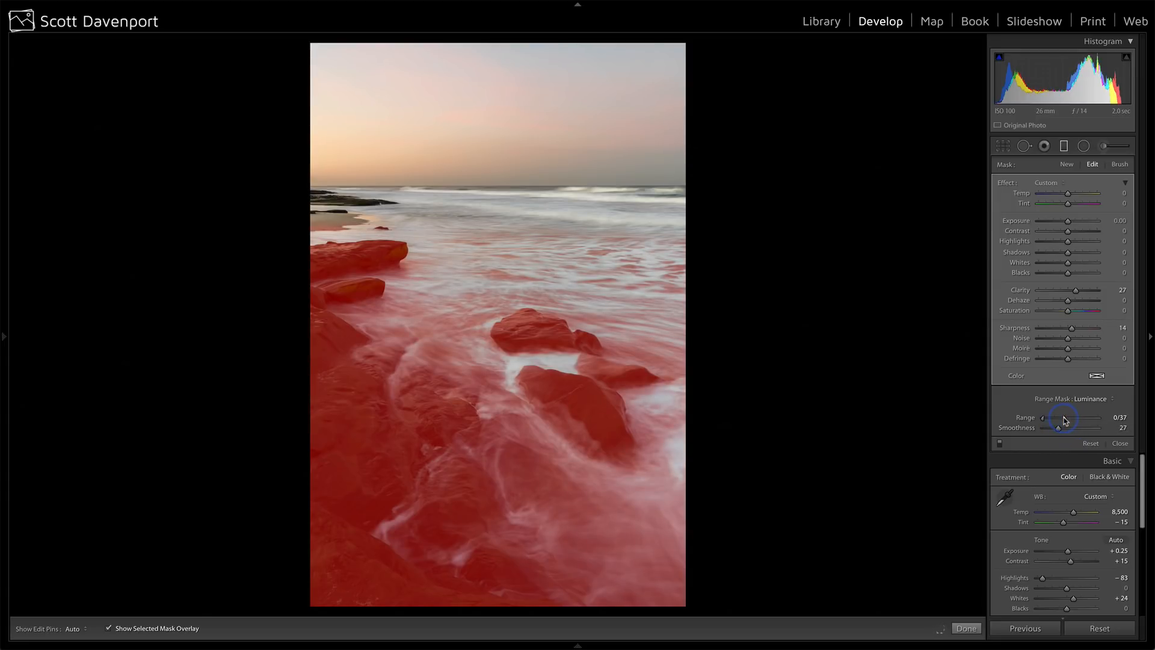
left_click_drag(1064, 421, 1061, 421)
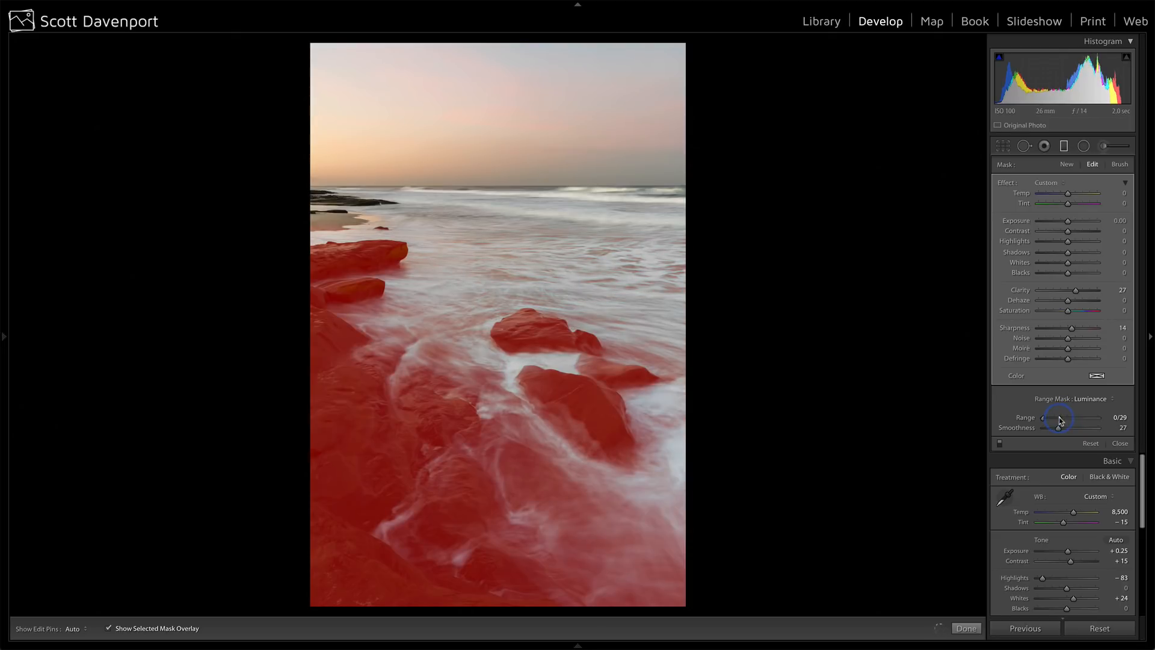
left_click_drag(1060, 421, 1057, 432)
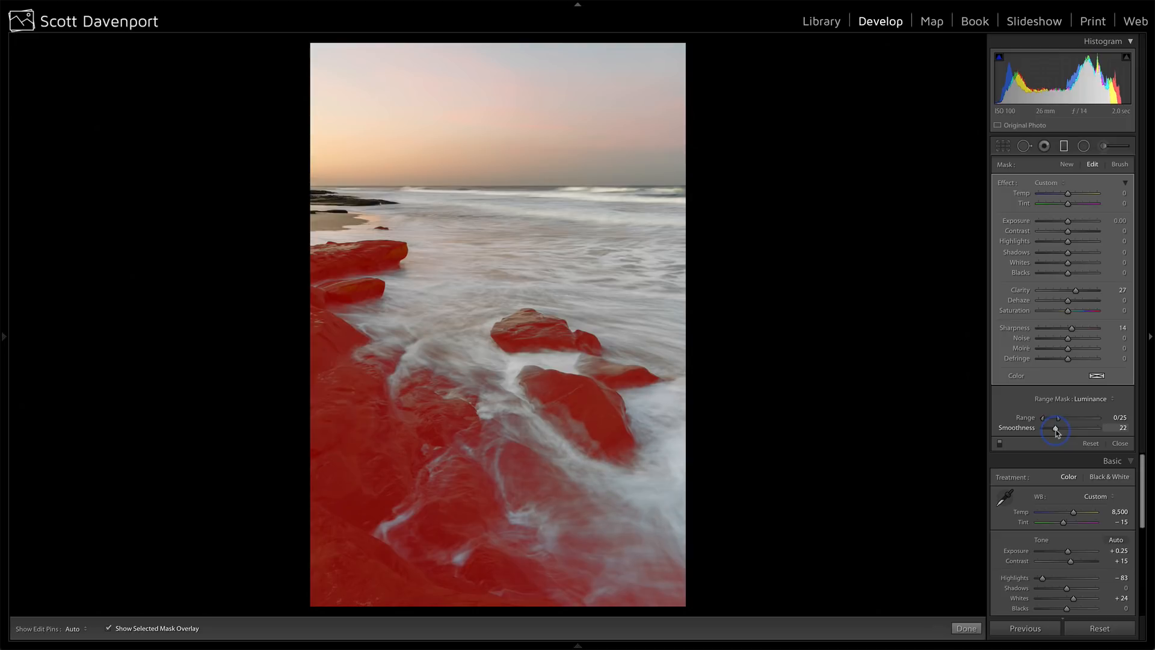
left_click_drag(1058, 418, 1060, 420)
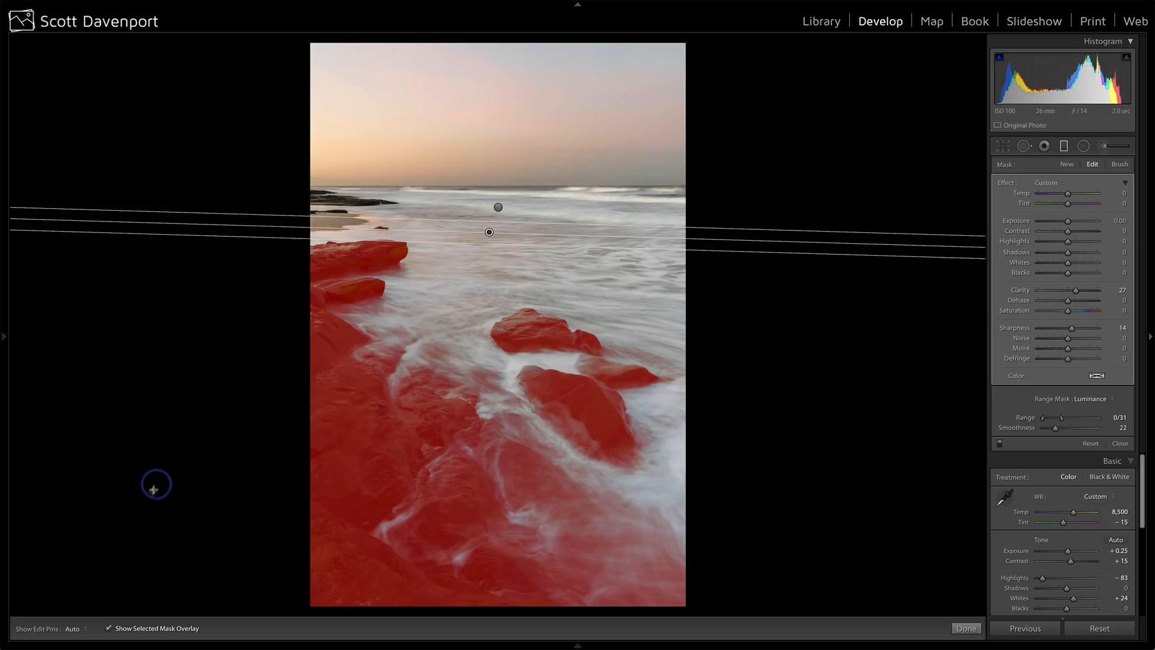
left_click(109, 627)
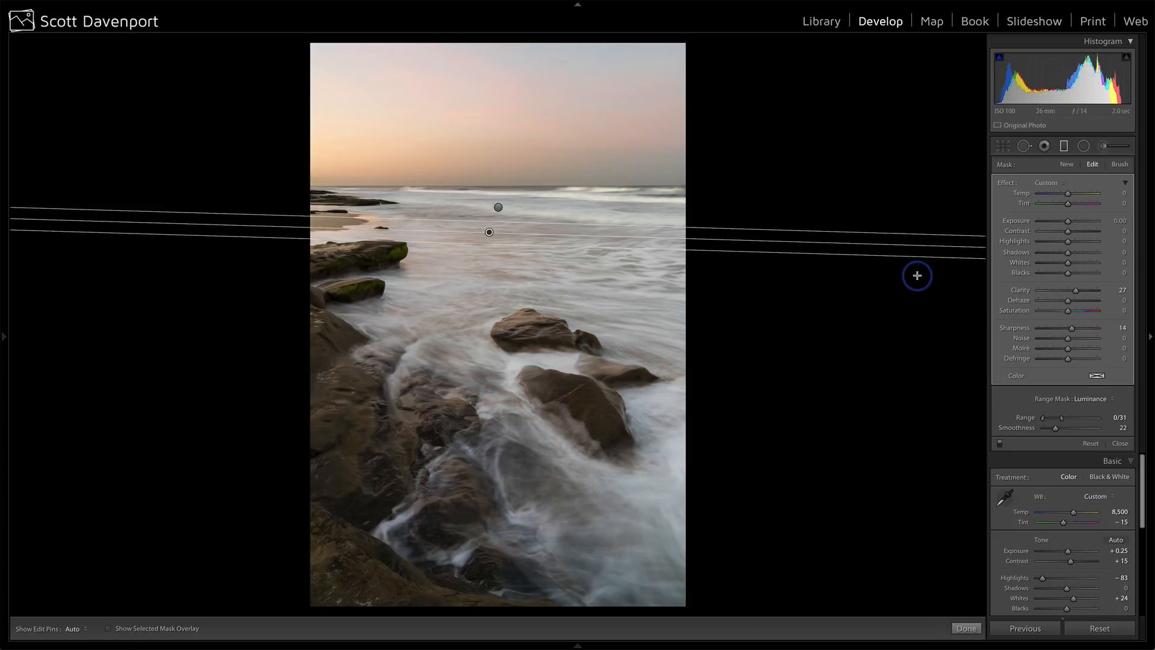
Step: Compare the photo without and with the graduated filters, and add an inverted radial filter with Exposure 0.52 over the foreground rocks and rushing water
left_click(1000, 445)
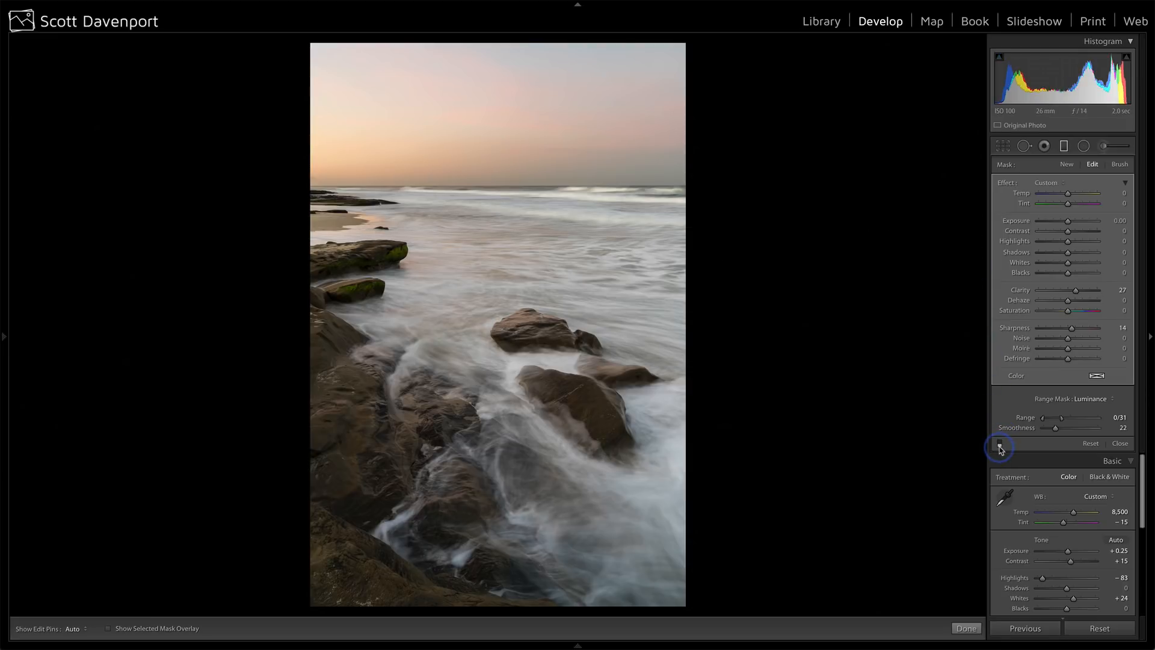
left_click(1000, 446)
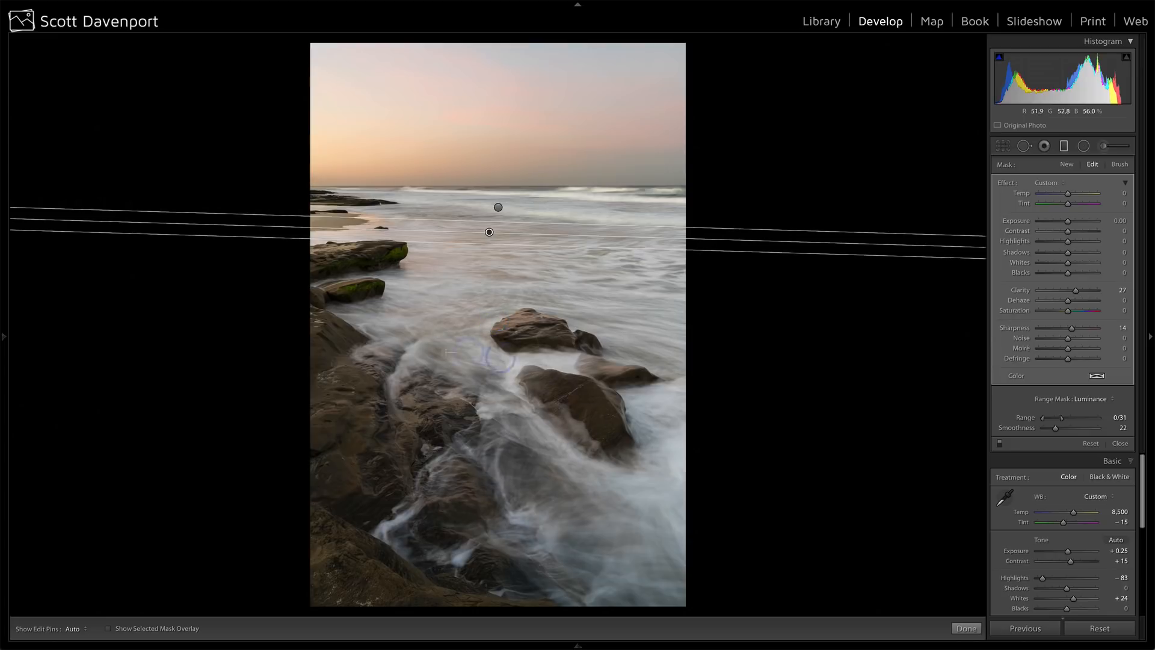
left_click(1085, 146)
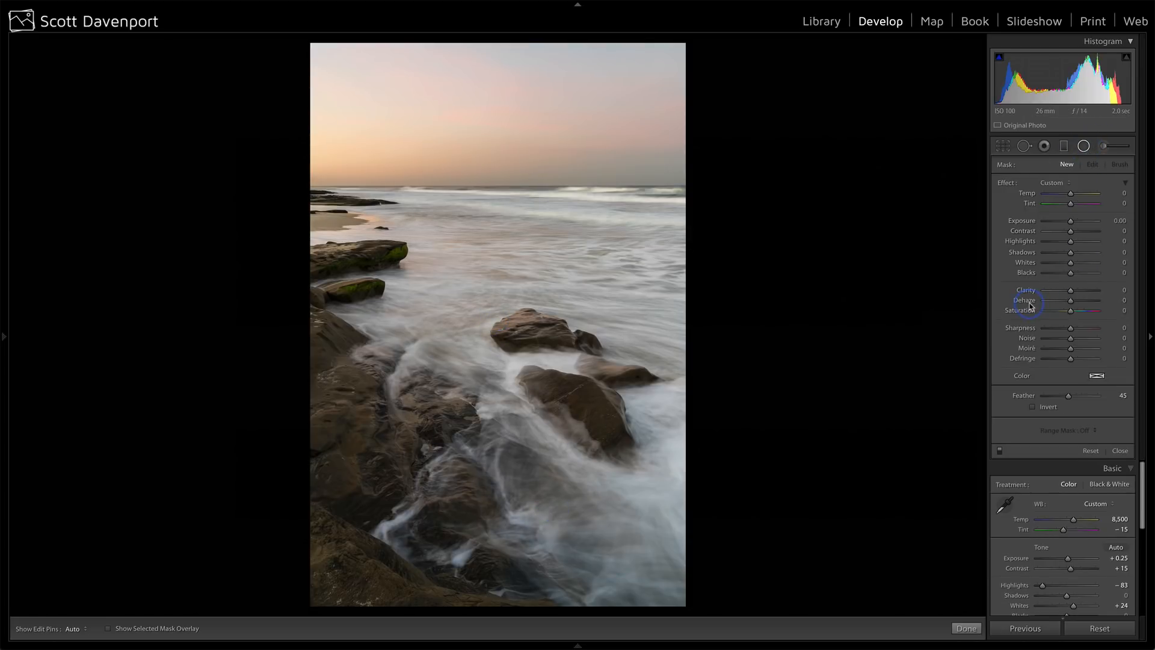
left_click_drag(1071, 221, 1075, 224)
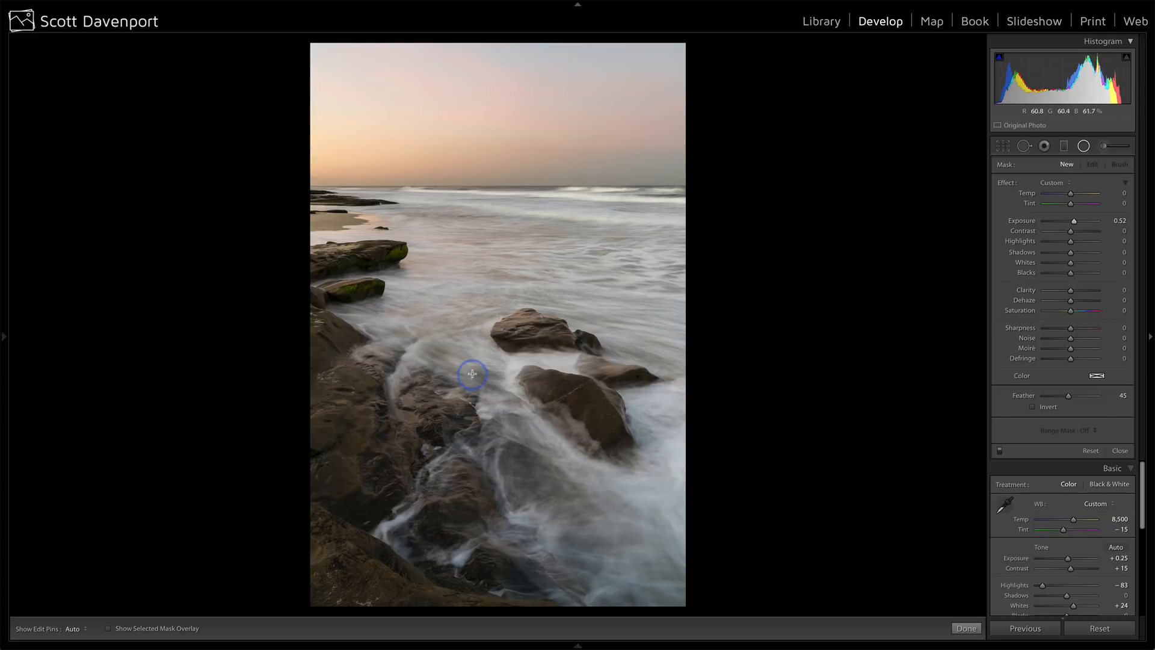
left_click_drag(473, 374, 595, 508)
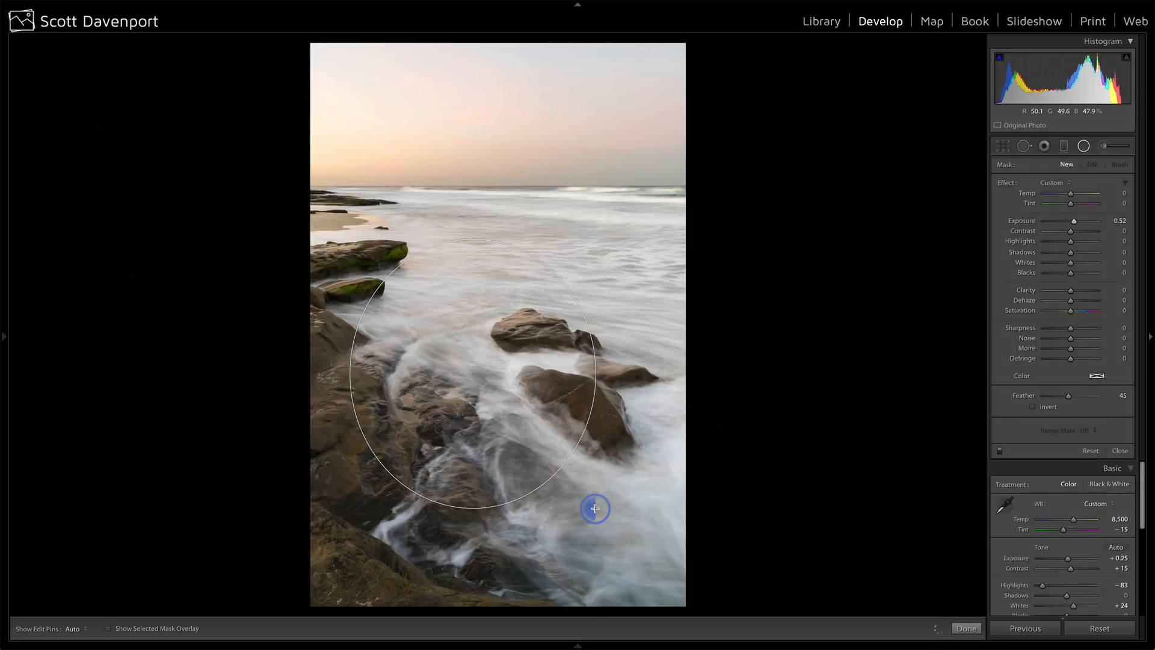
left_click_drag(471, 374, 502, 425)
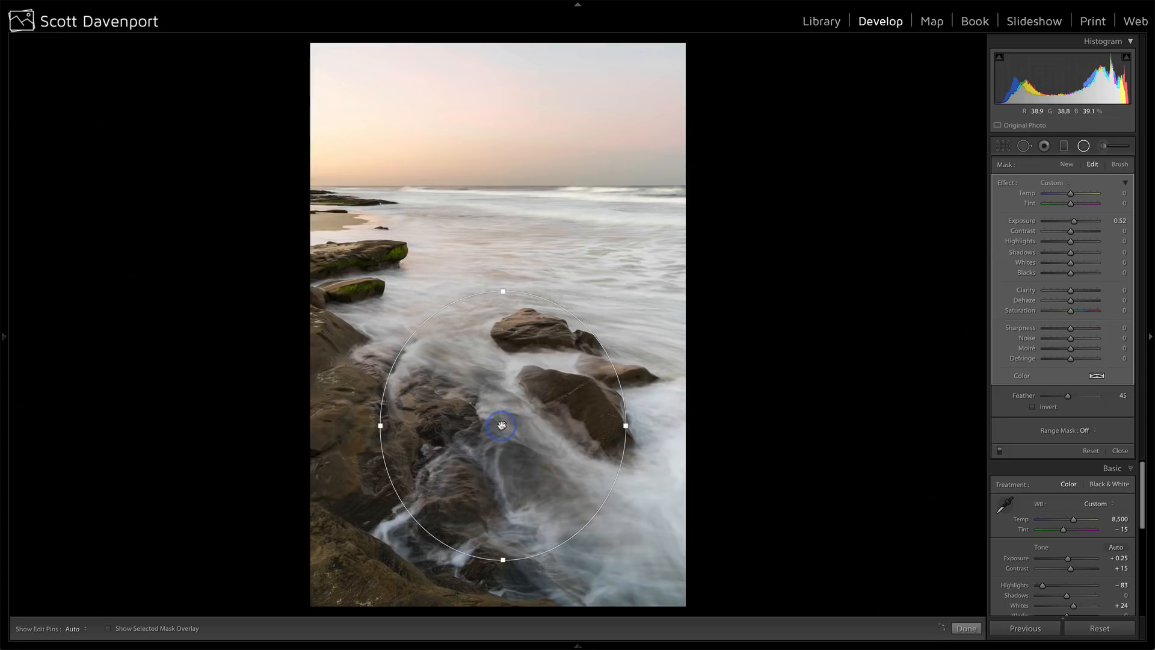
left_click(1032, 407)
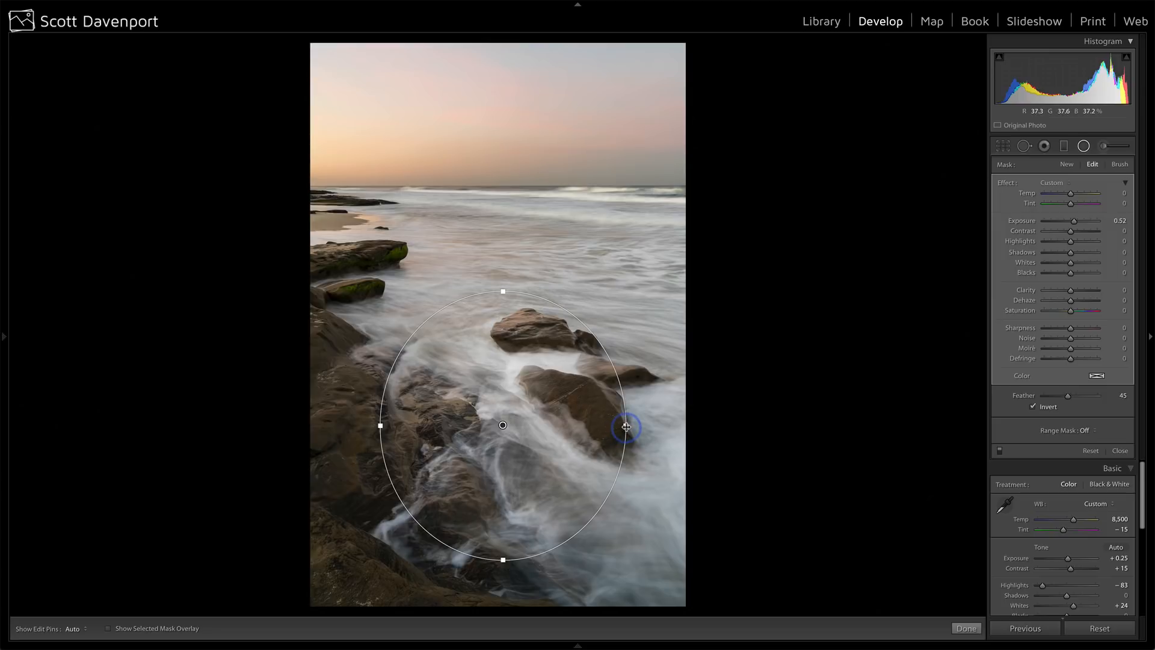
Step: Reshape the radial filter into a narrower, taller ellipse and tilt it along the diagonal flow of water between the rocks
left_click_drag(645, 425, 644, 422)
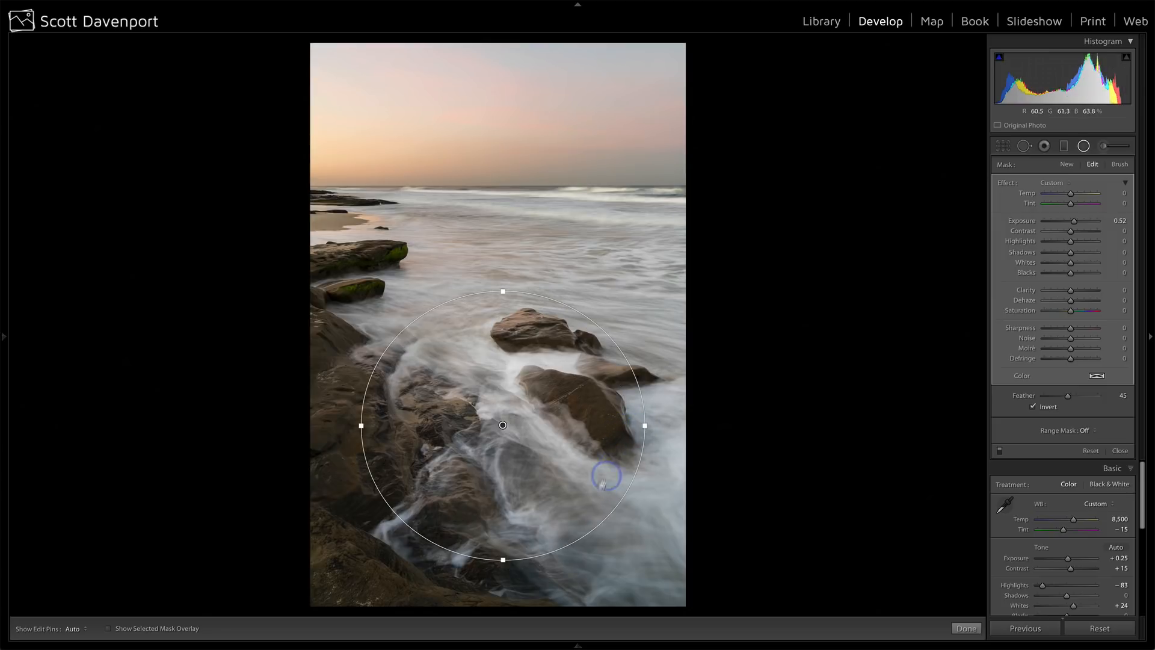
left_click_drag(619, 514, 540, 580)
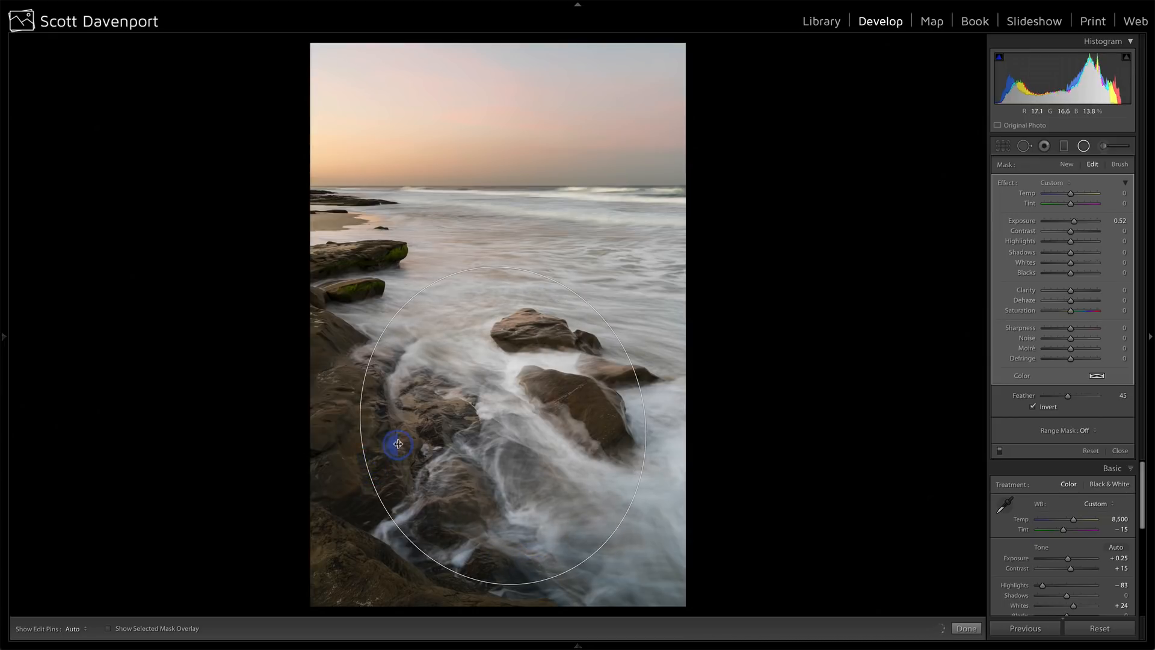
left_click_drag(397, 444, 399, 448)
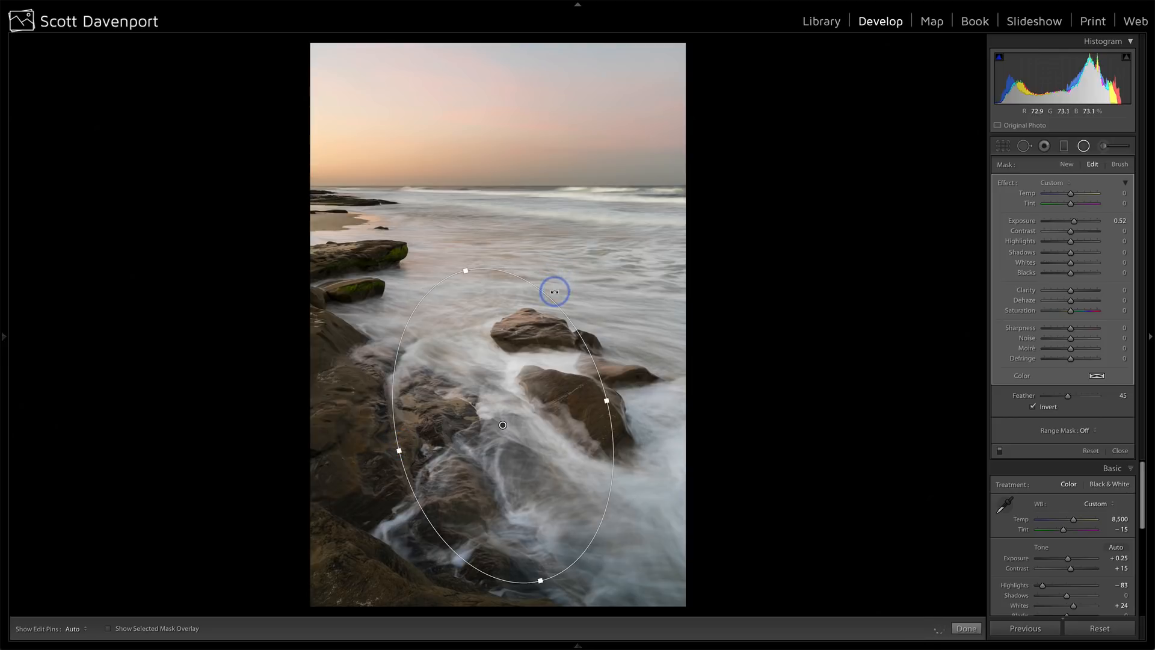
left_click_drag(554, 292, 531, 281)
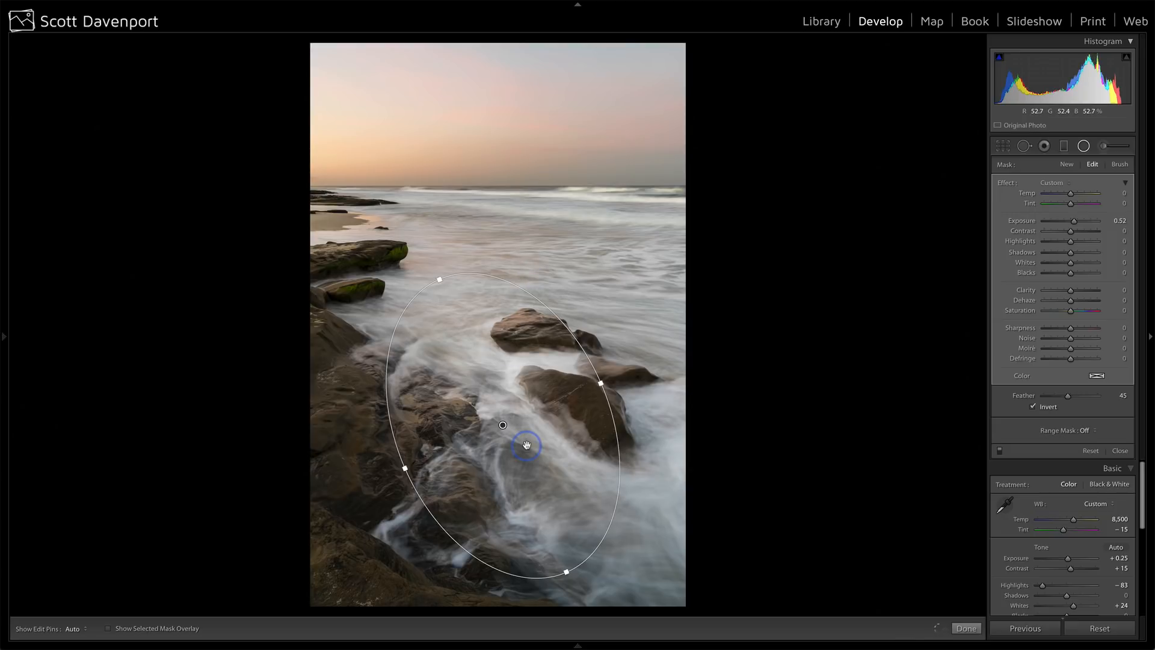
Step: Apply a Luminance range mask to the radial filter with range 49/100 and smoothness 31, showing the mask overlay
left_click(1081, 430)
left_click(1087, 445)
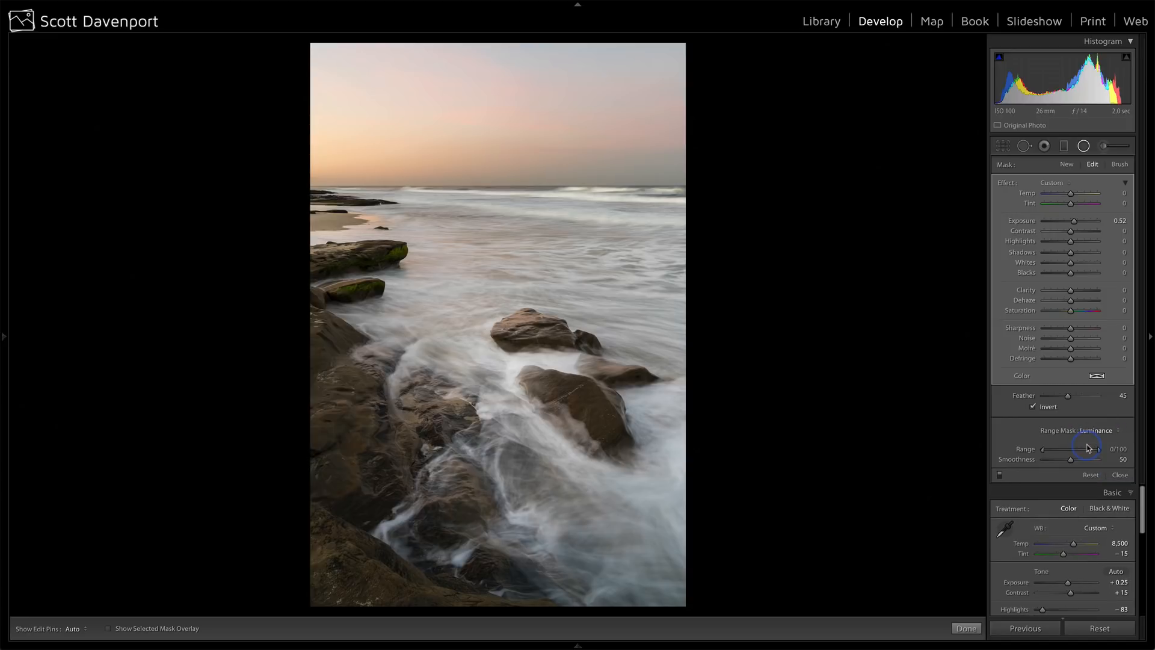
left_click_drag(1045, 455, 1070, 452)
left_click(142, 629)
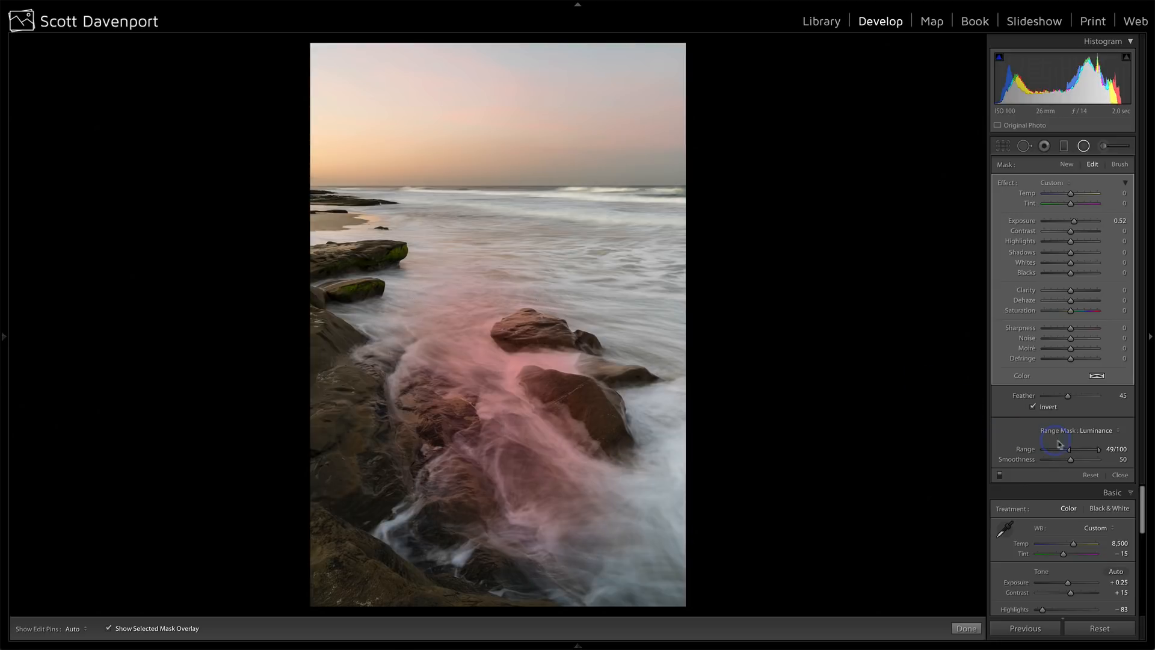
left_click_drag(1070, 460, 1060, 461)
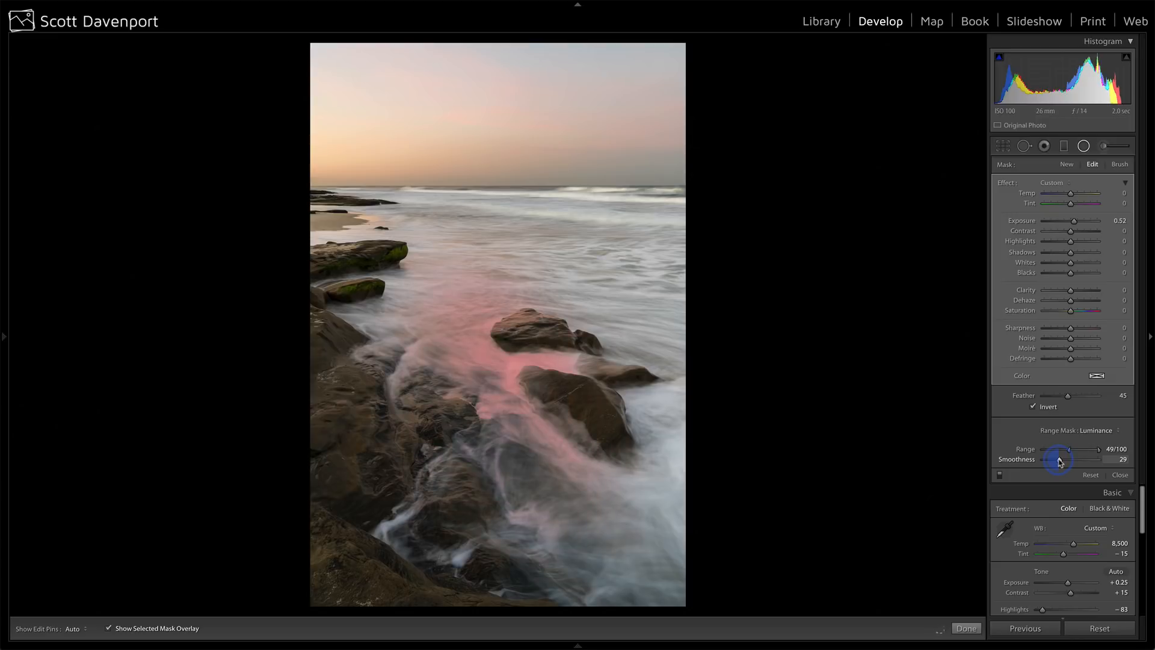
left_click_drag(1060, 462, 1063, 462)
left_click_drag(1062, 462, 1060, 463)
mouse_move(639, 490)
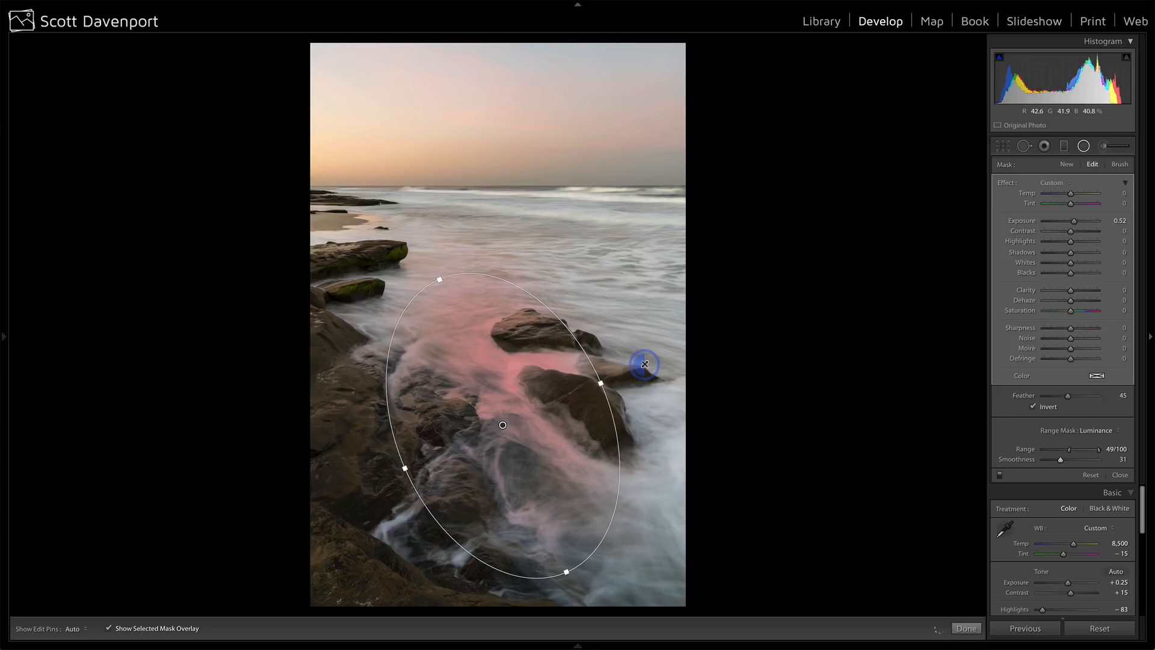
Step: Widen and lengthen the radial filter's ellipse and shift it down over the foreground water
left_click_drag(645, 364, 642, 365)
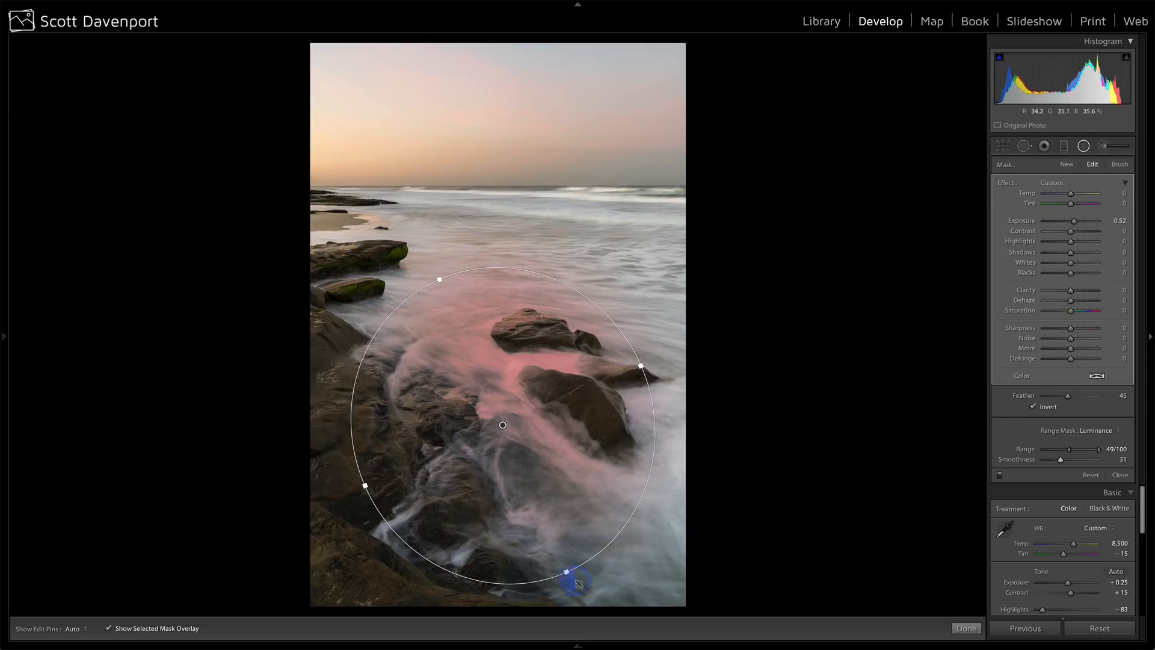
left_click_drag(566, 572, 587, 592)
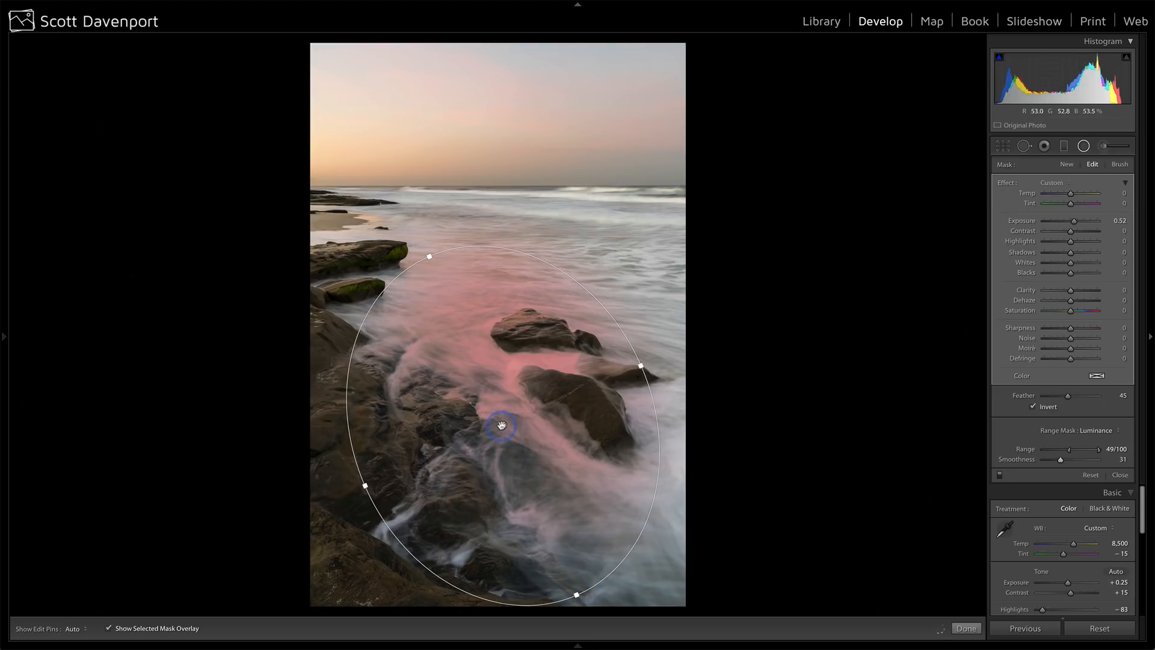
left_click_drag(503, 425, 515, 451)
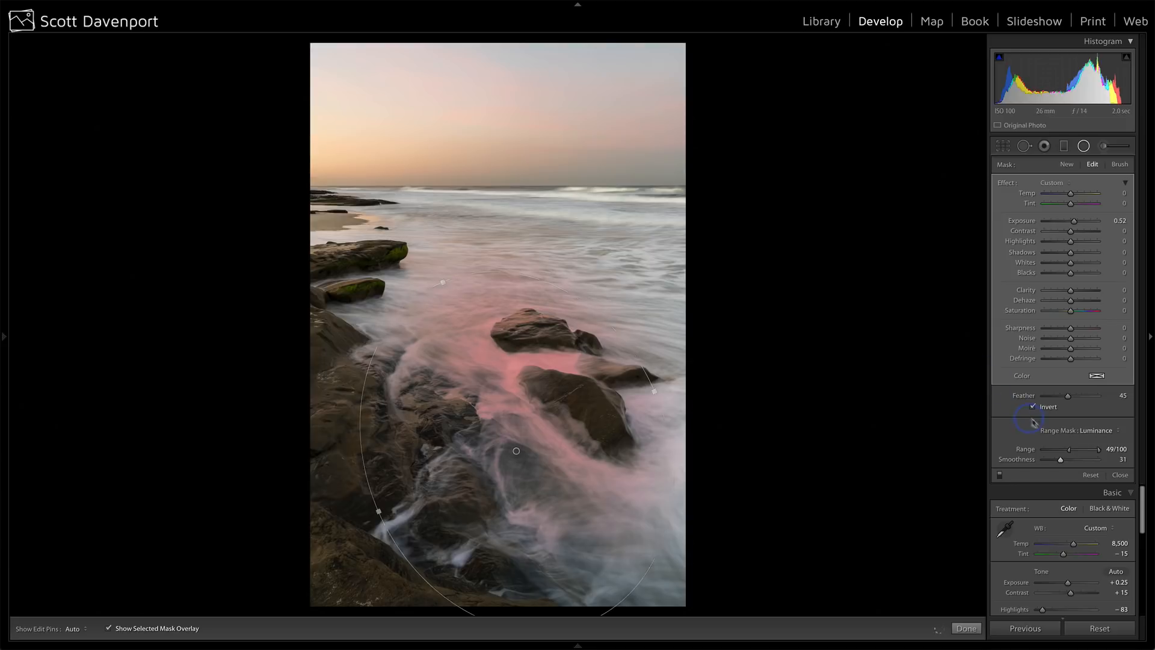
Step: Extend the radial filter's luminance mask to range 41/100 with smoothness 21, and hide the overlay
left_click_drag(1068, 451, 1067, 453)
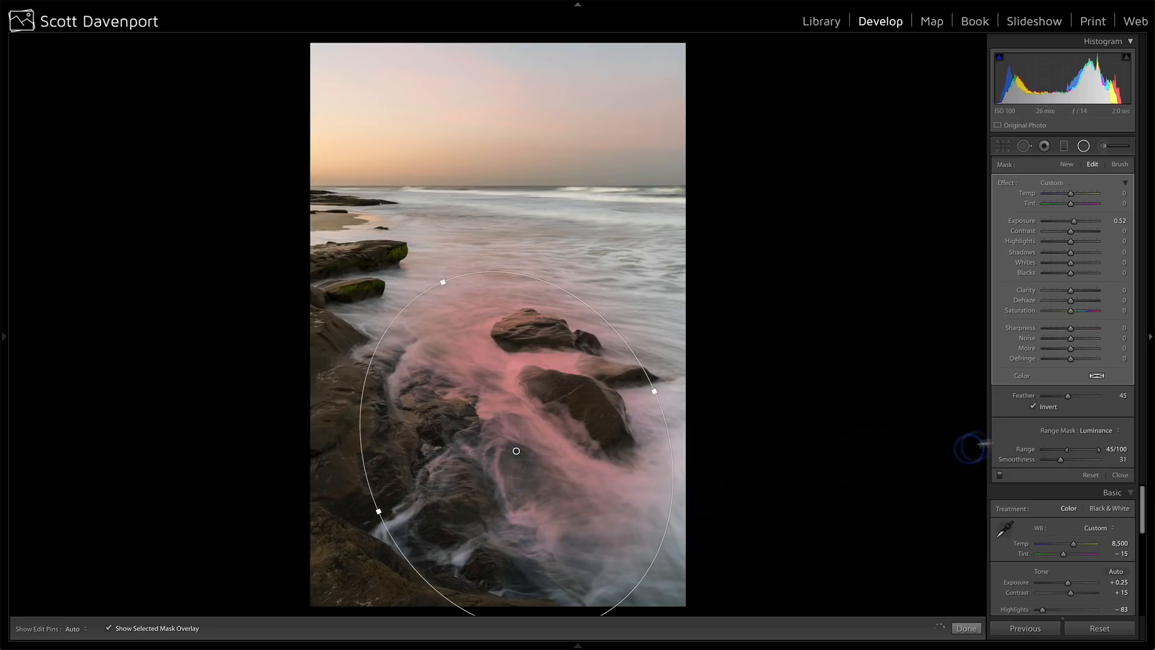
left_click_drag(1067, 453, 1065, 453)
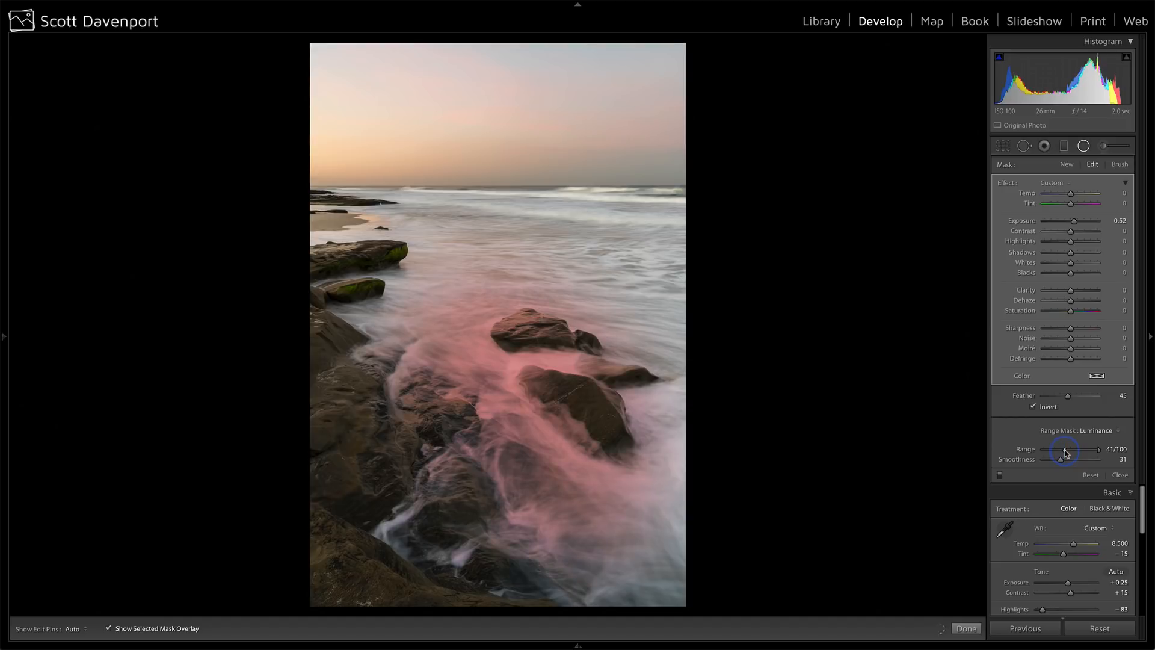
left_click_drag(1061, 461, 1054, 463)
left_click_drag(1054, 463, 1056, 463)
left_click(137, 626)
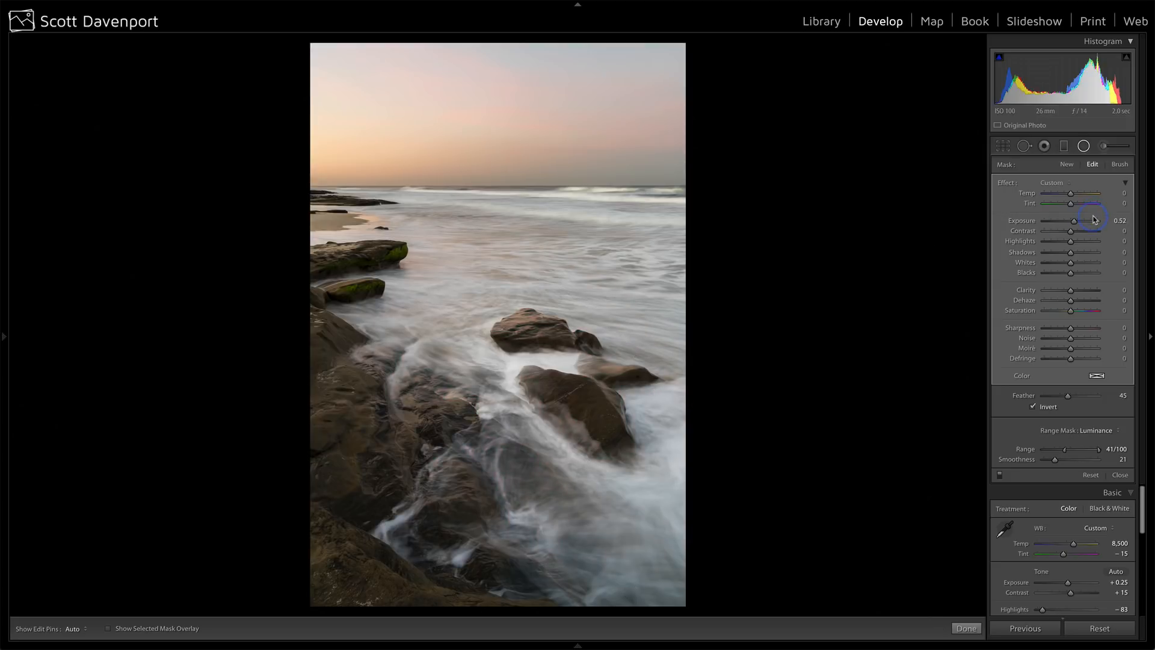
Step: Set the radial filter's Exposure to 0.27 and compare the photo with the radial filter off and on
left_click_drag(1074, 222, 1074, 221)
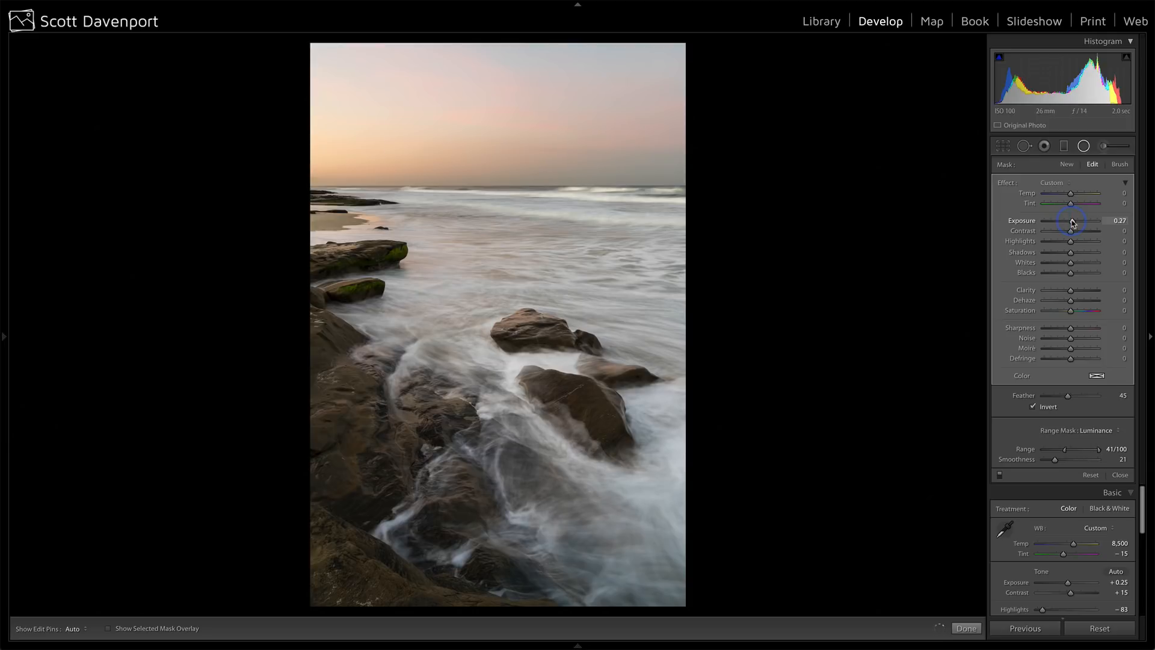
left_click(1000, 475)
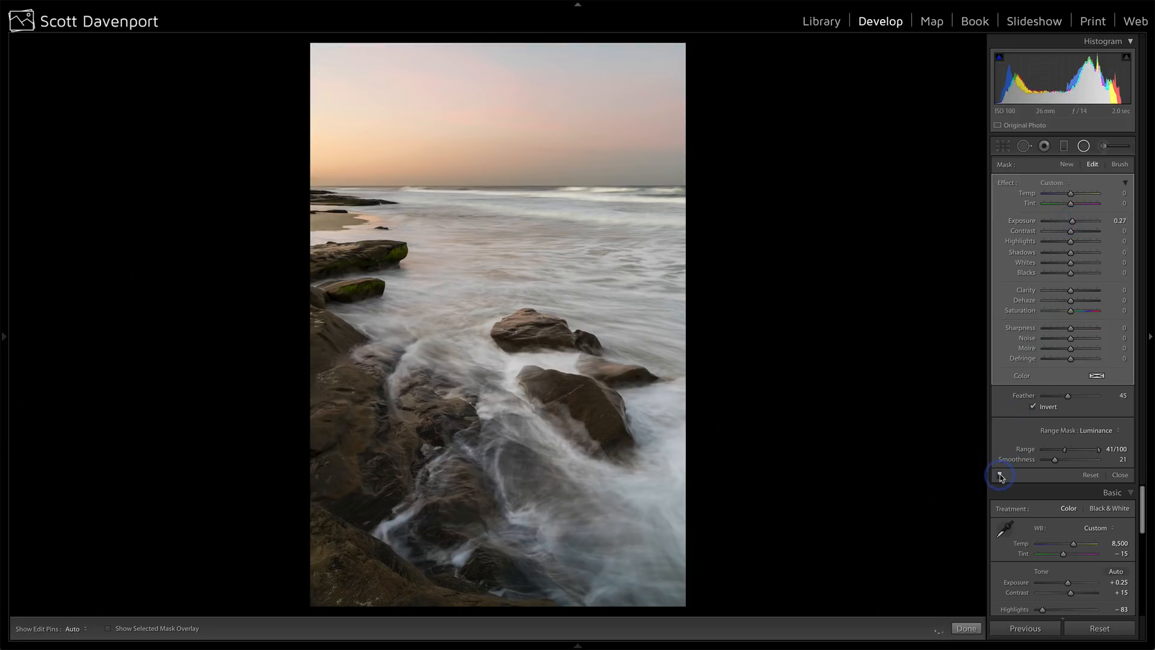
left_click(1000, 477)
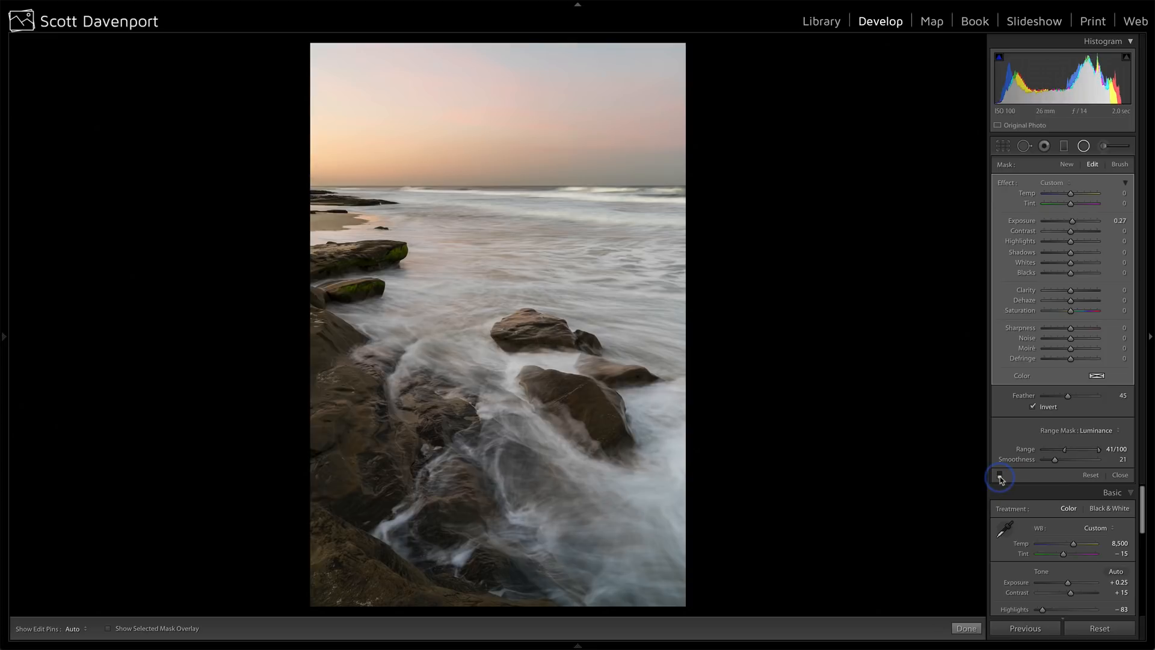
left_click(1000, 476)
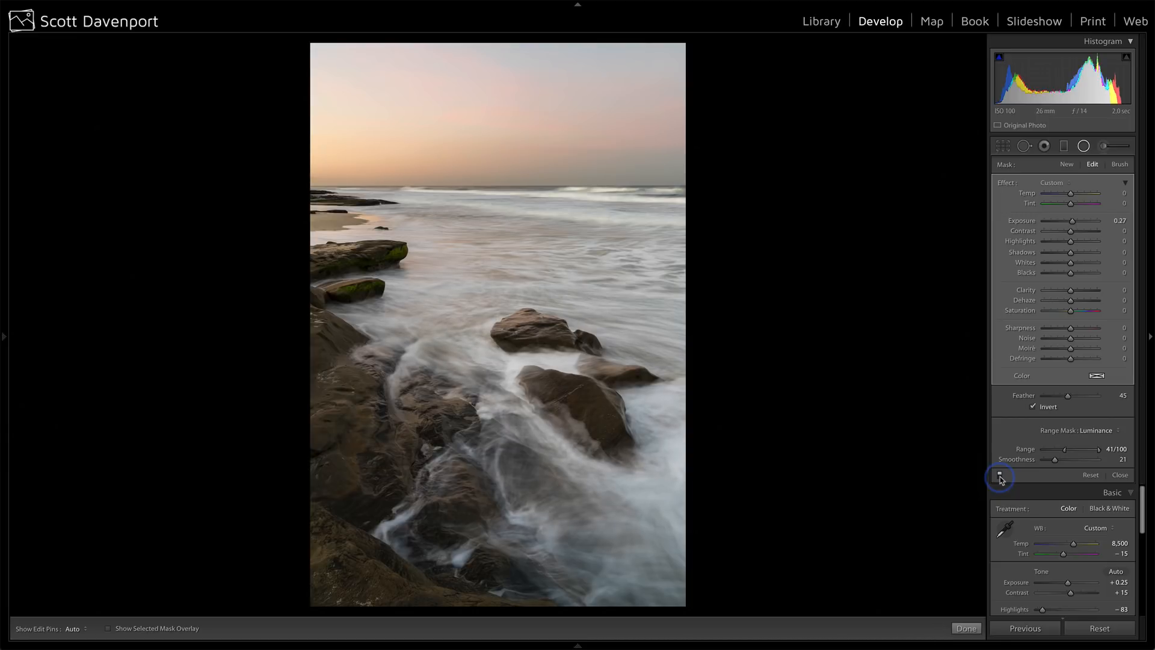
Step: Duplicate the radial filter, move the copy over the water trickling through the near-left rocks, and narrow its ellipse
right_click(516, 452)
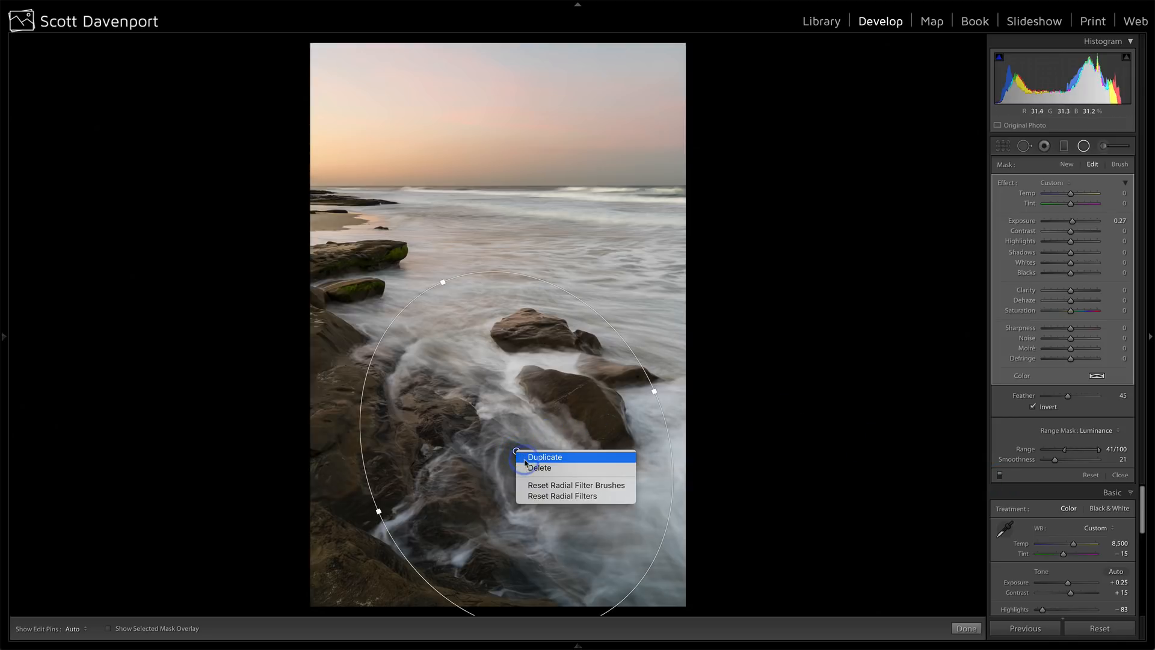
left_click(524, 459)
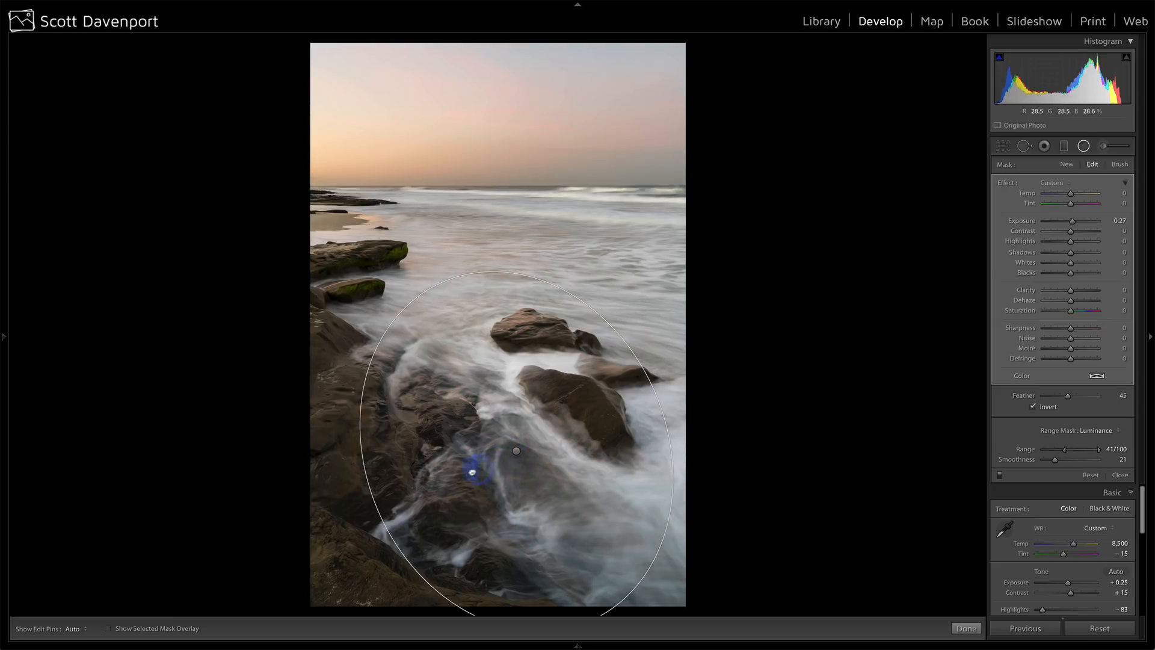
left_click_drag(416, 501, 392, 523)
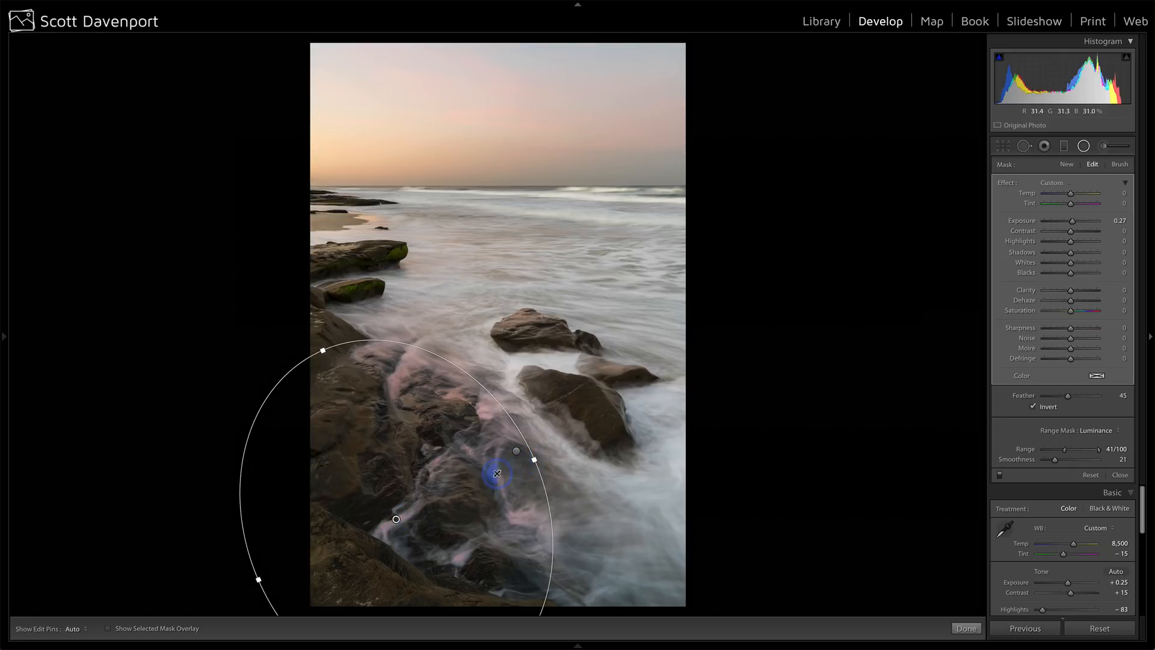
left_click_drag(497, 474, 498, 473)
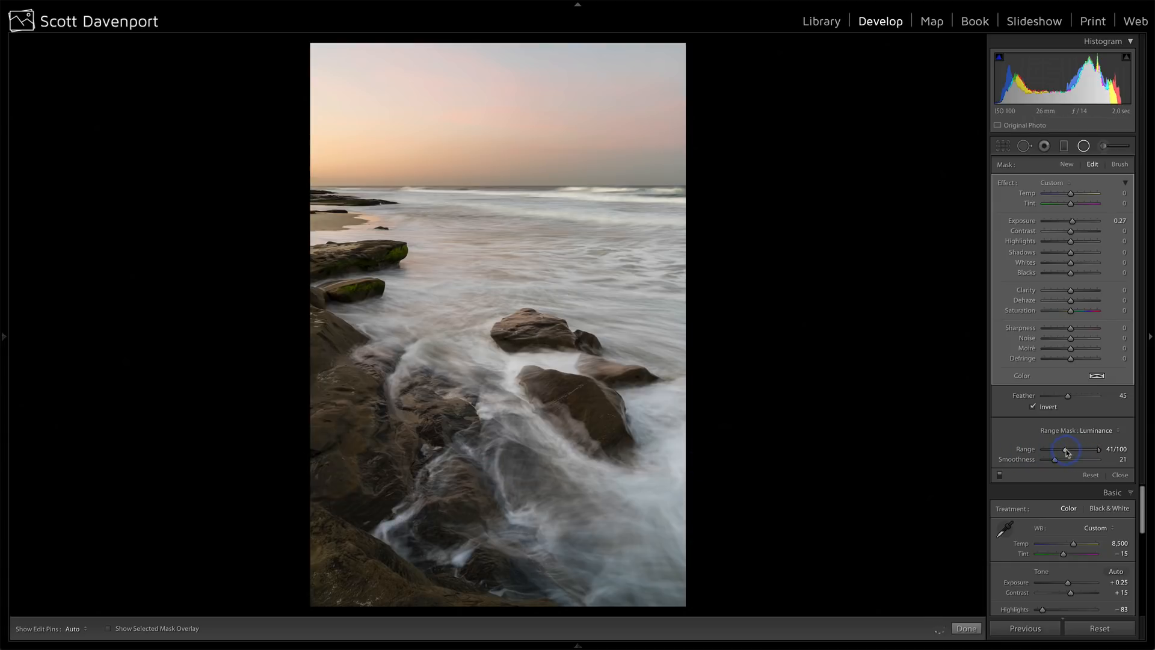
Step: Set the duplicated filter's luminance range to 31/100, check its mask overlay and its effect off and on, and close the radial filter
left_click_drag(1065, 452, 1060, 453)
left_click(111, 628)
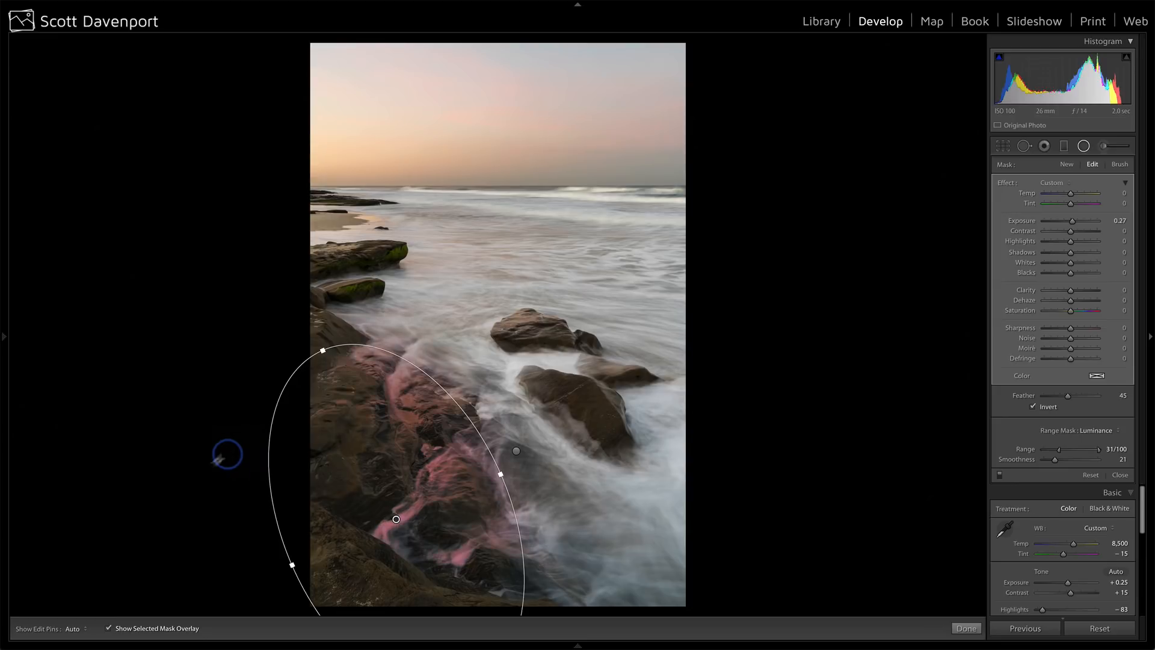
left_click(109, 628)
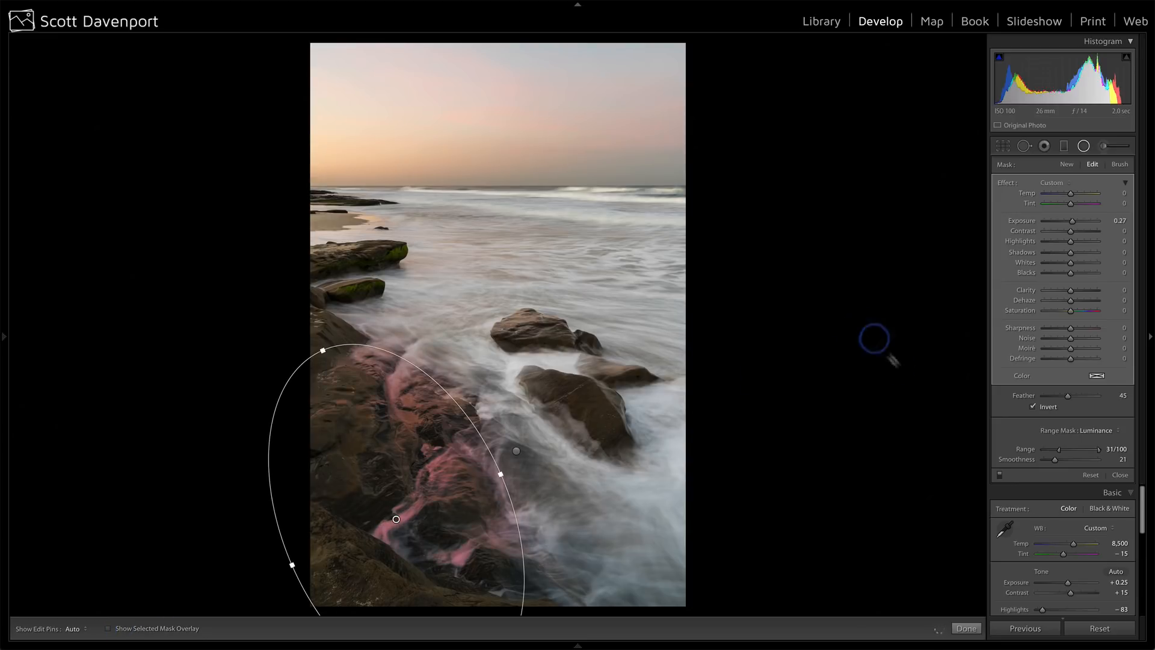
left_click(1000, 475)
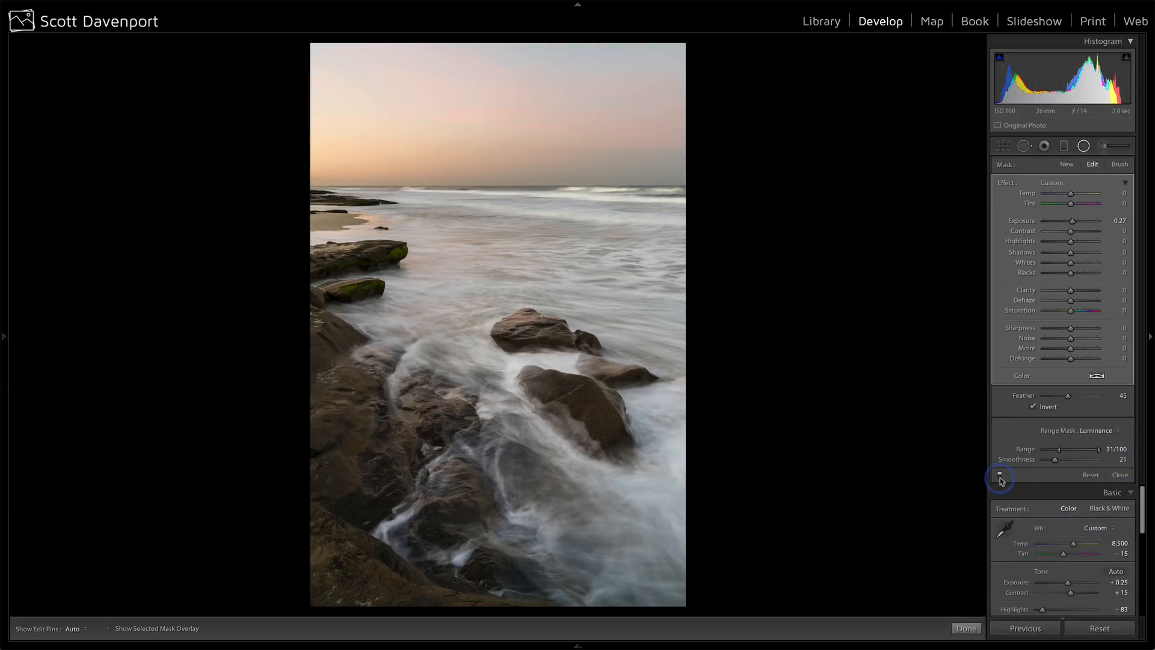
left_click(1120, 477)
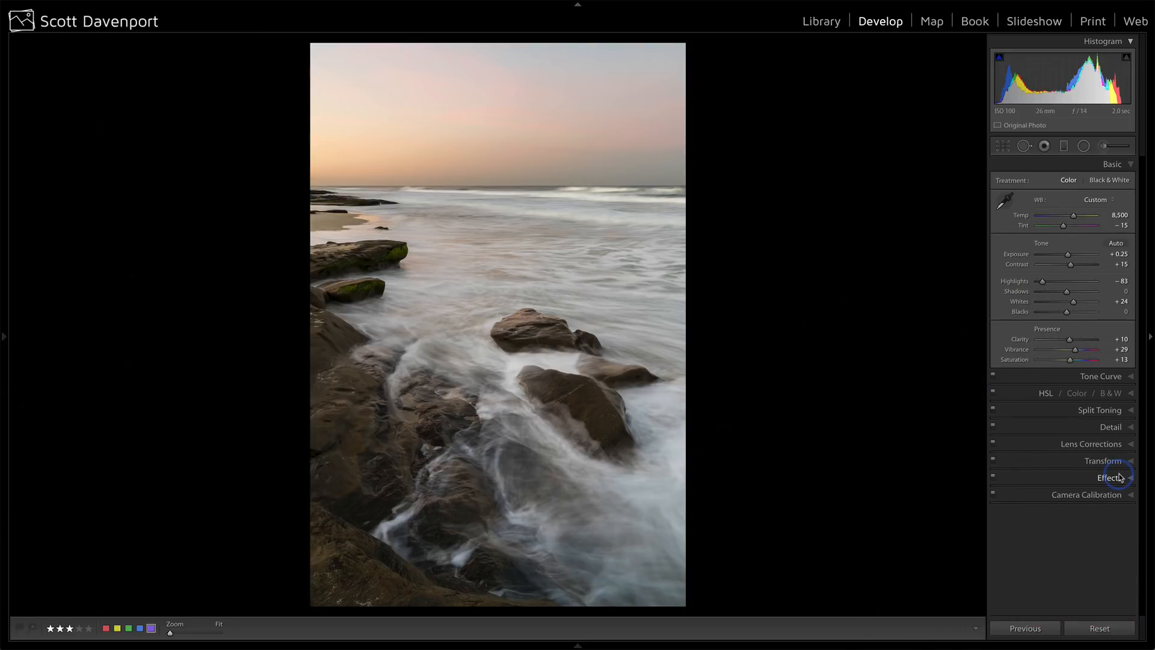
Step: Set up a new adjustment brush with Exposure −0.15, Size 11, Feather 55 and Flow 58, with Auto Mask off
left_click(1104, 145)
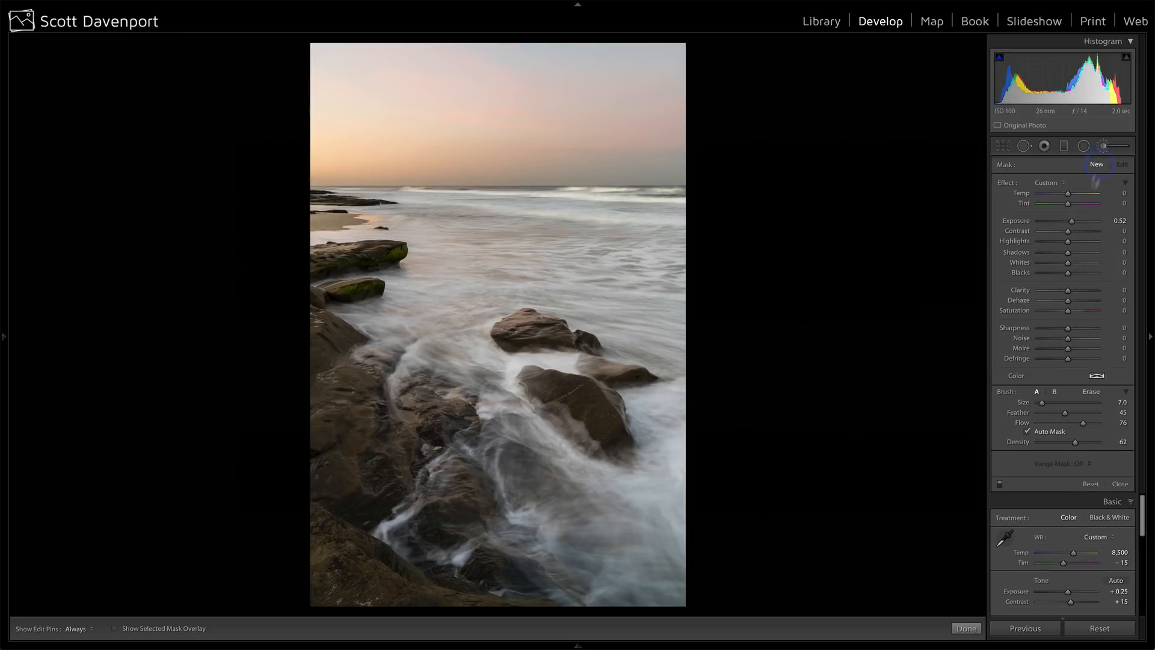
left_click(1066, 222)
left_click(1072, 414)
key("bracketright")
key("bracketright")
key("bracketright")
key("bracketright")
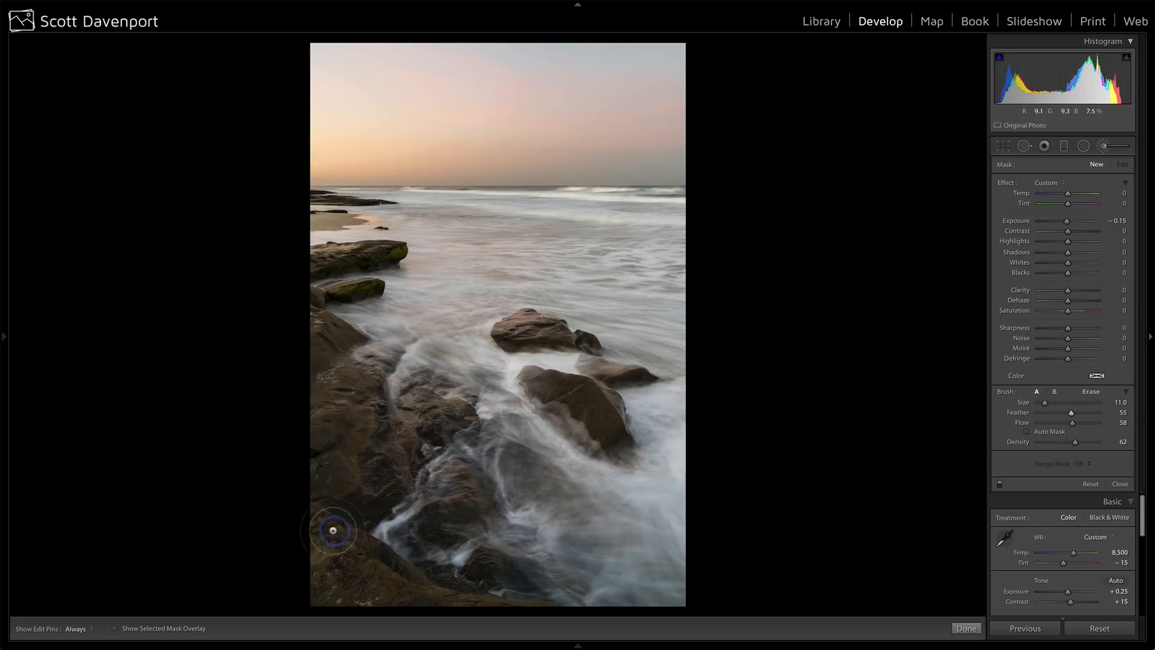
Step: Hide the edit pins, paint the darkening brush along the near-left rocks at the photo's edge, and close the brush
key("h")
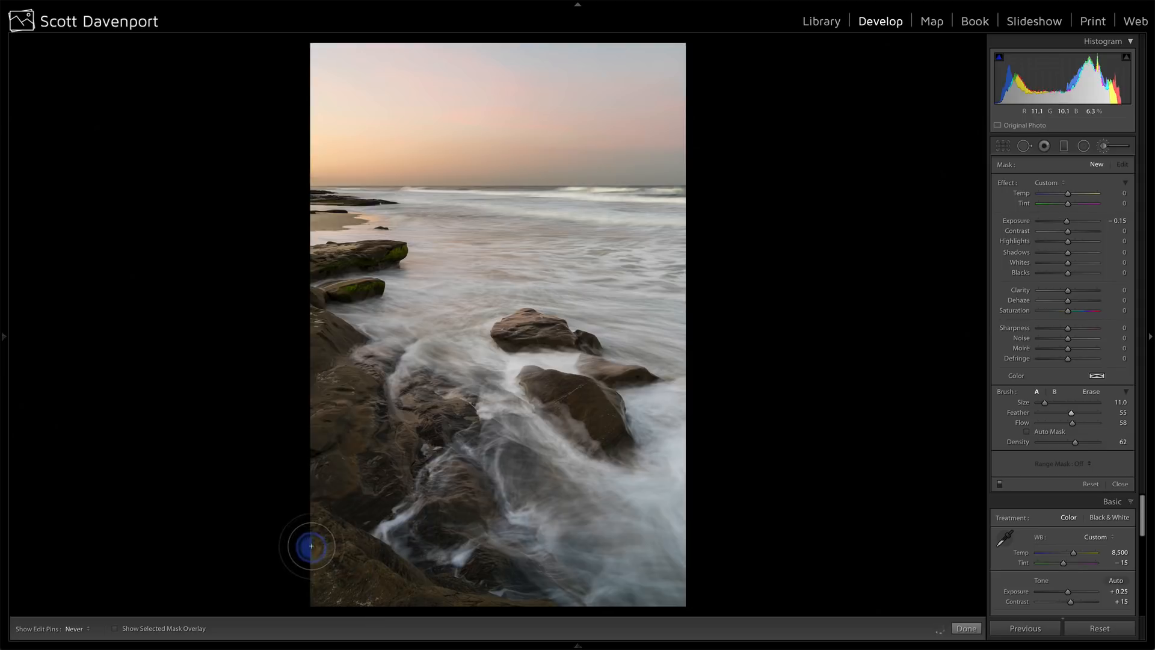
left_click_drag(309, 567, 308, 594)
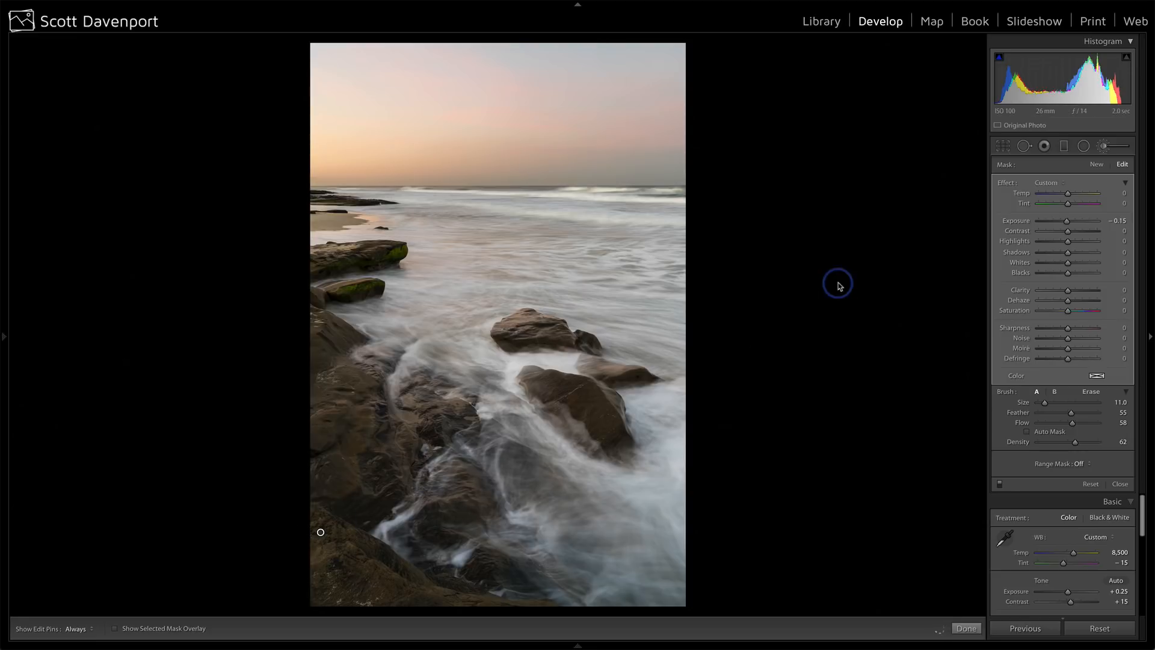
left_click(1117, 483)
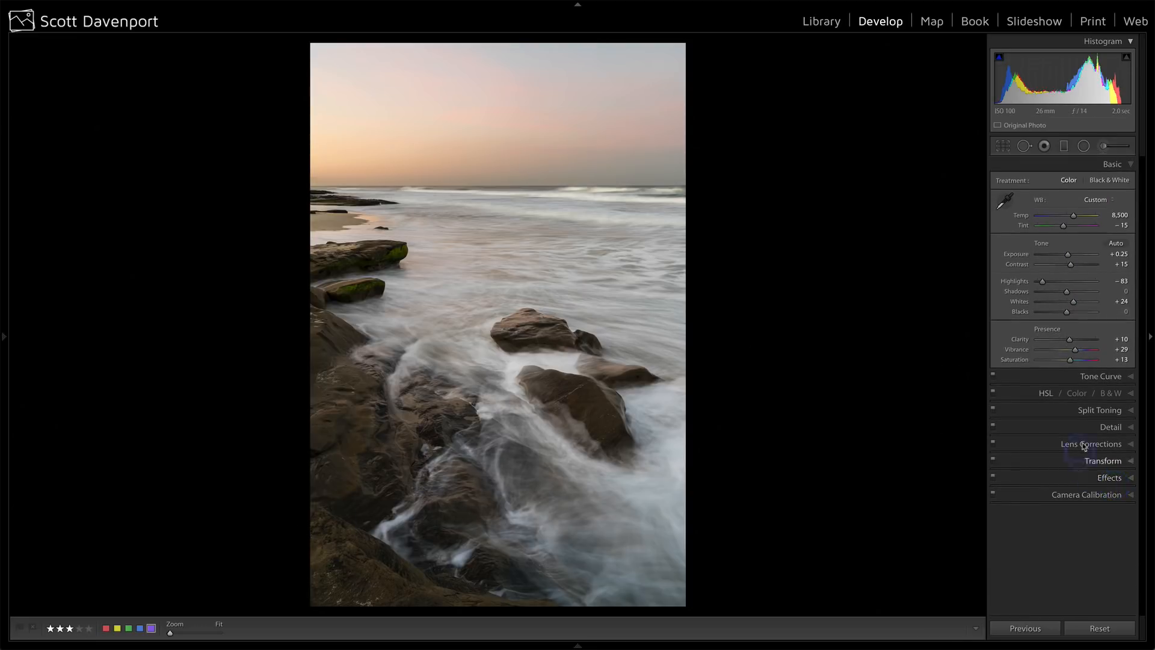
Step: Add a post-crop vignette, shaping it at Amount −76 and Feather 0, and finish with Amount −8, Midpoint 61 and Feather 53
left_click(1109, 477)
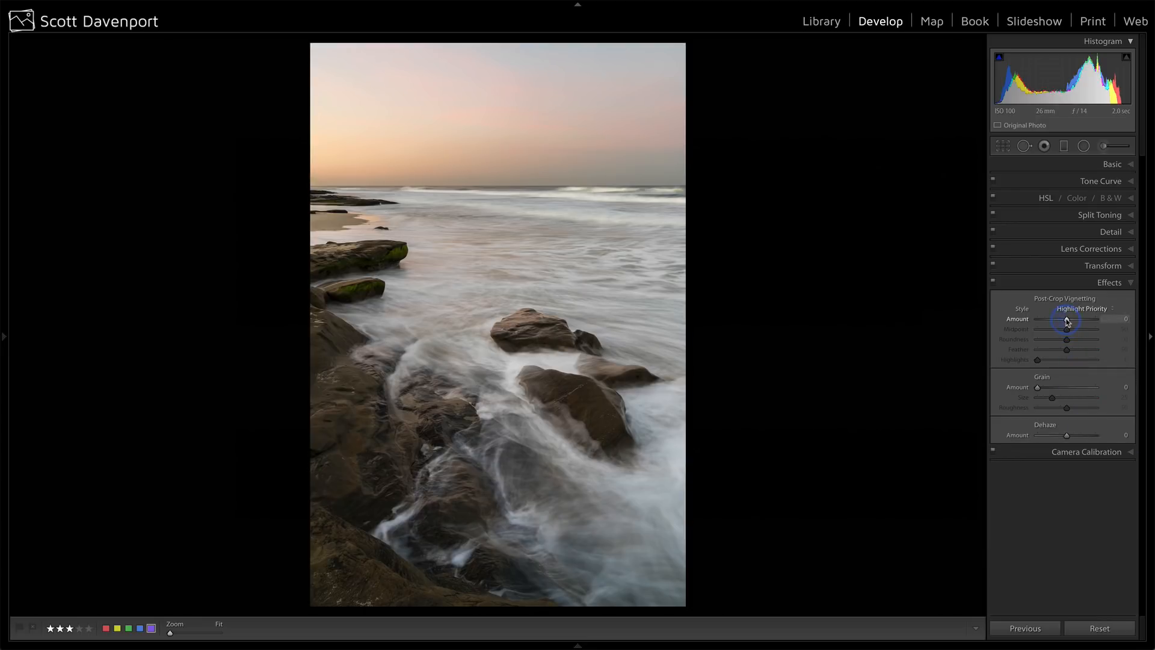
left_click_drag(1067, 321, 1065, 321)
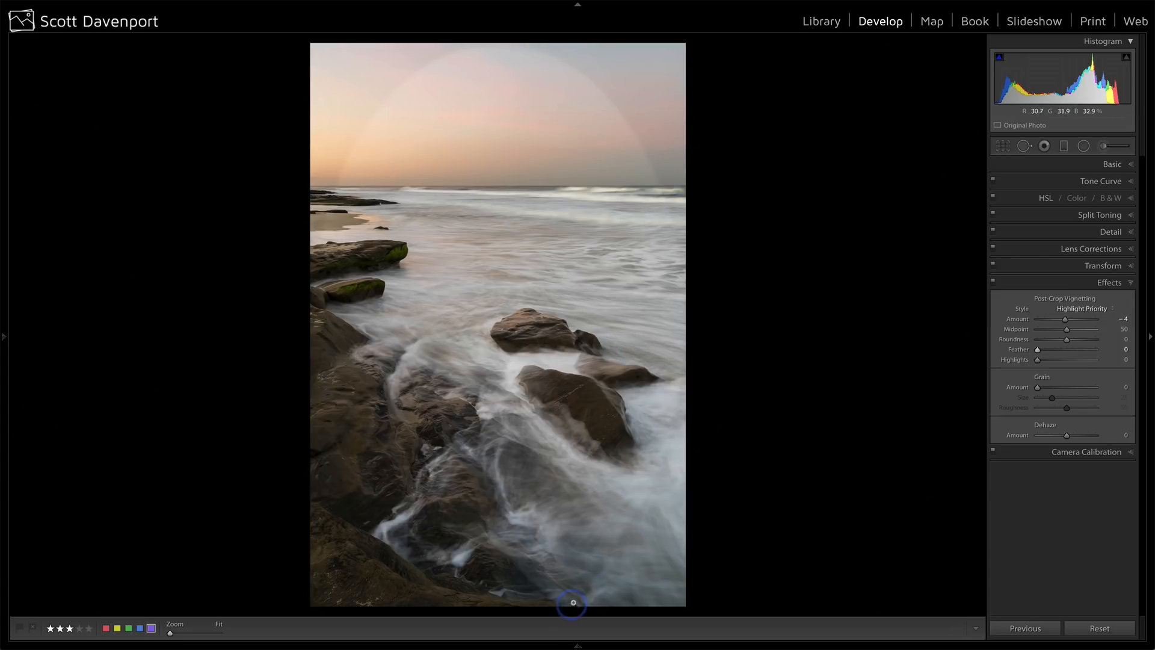
left_click_drag(1065, 319, 1044, 321)
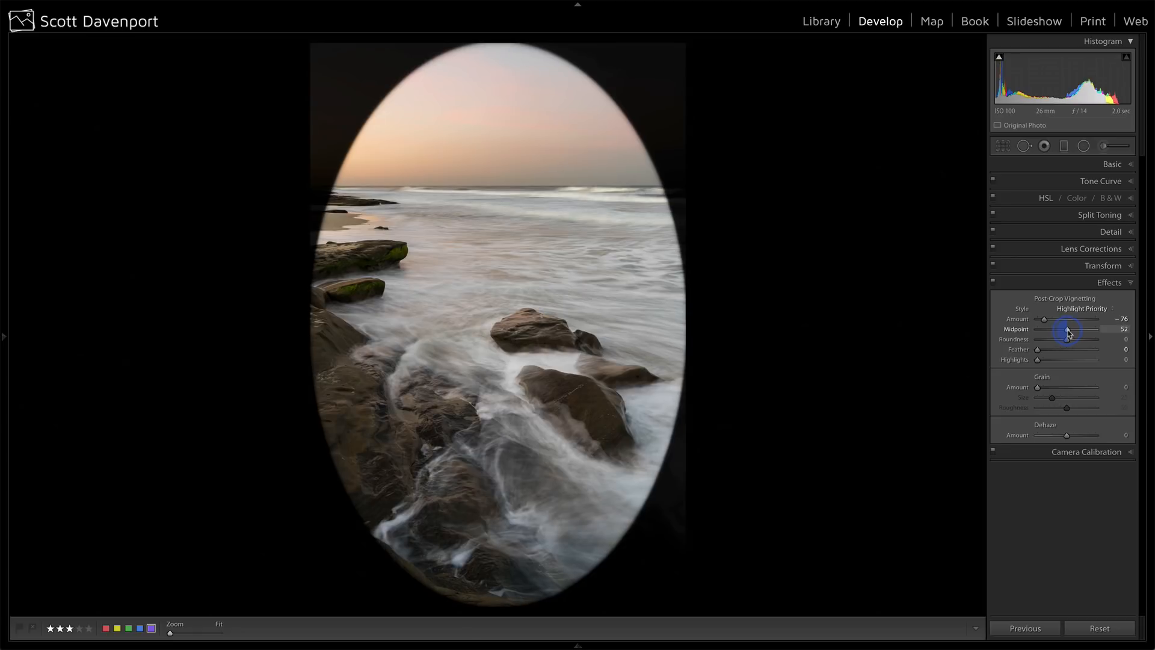
left_click_drag(1067, 330, 1069, 331)
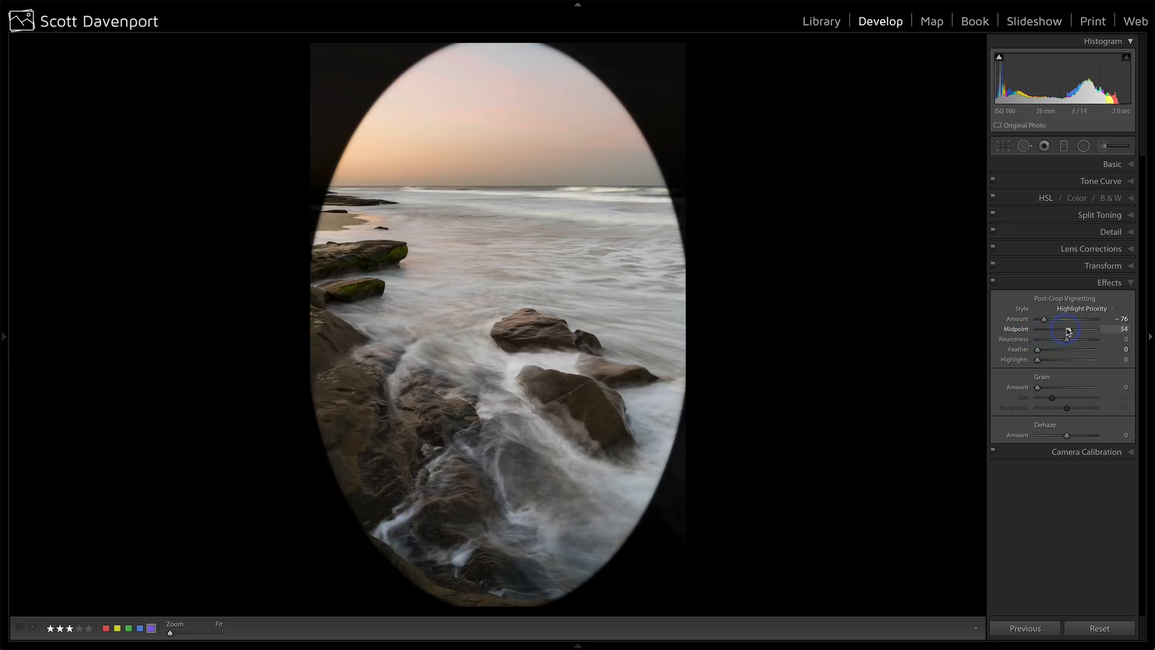
left_click_drag(1069, 331, 1074, 332)
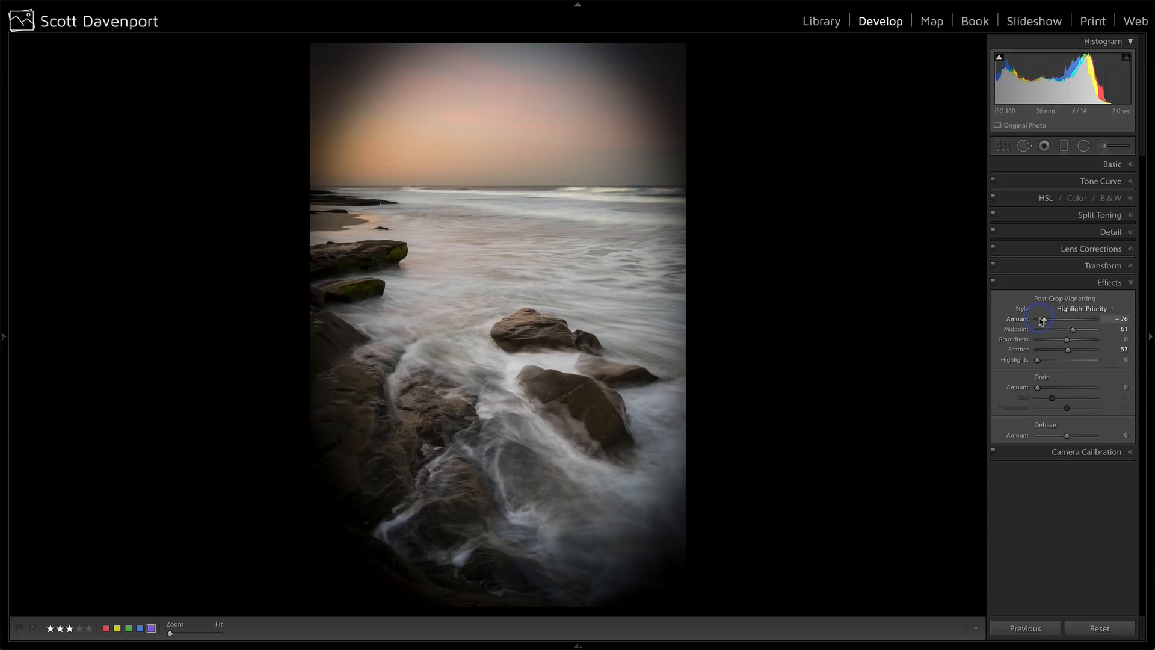
left_click_drag(1065, 321, 1066, 321)
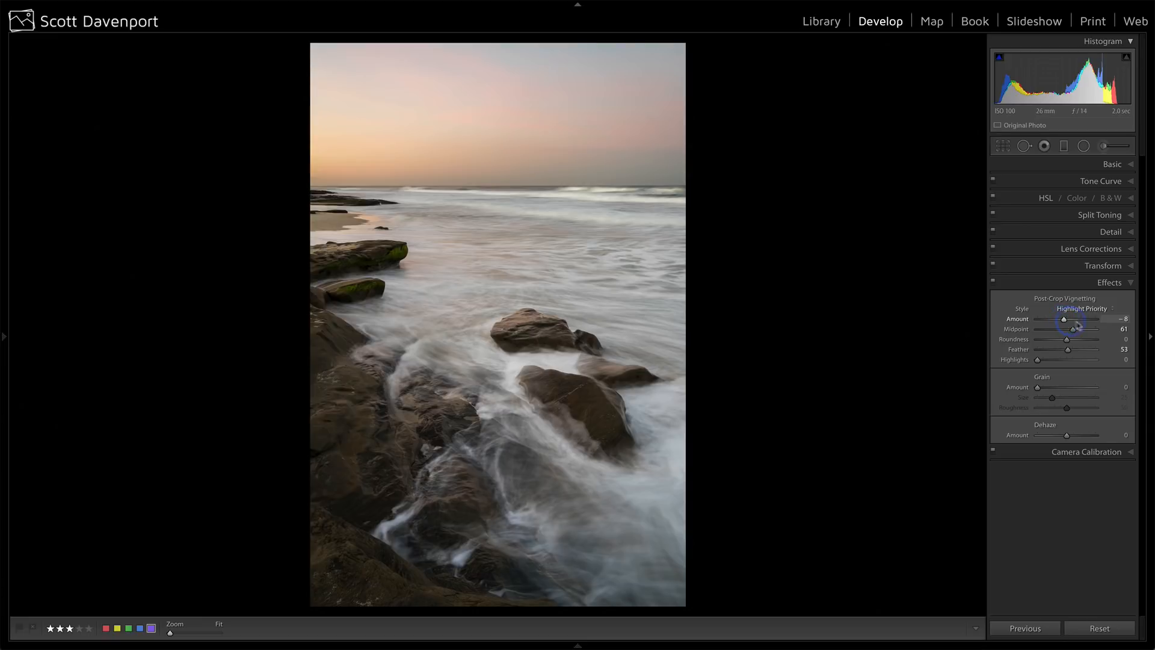
Step: Collapse the effects settings and compare the original photo with the finished edit
left_click(1111, 285)
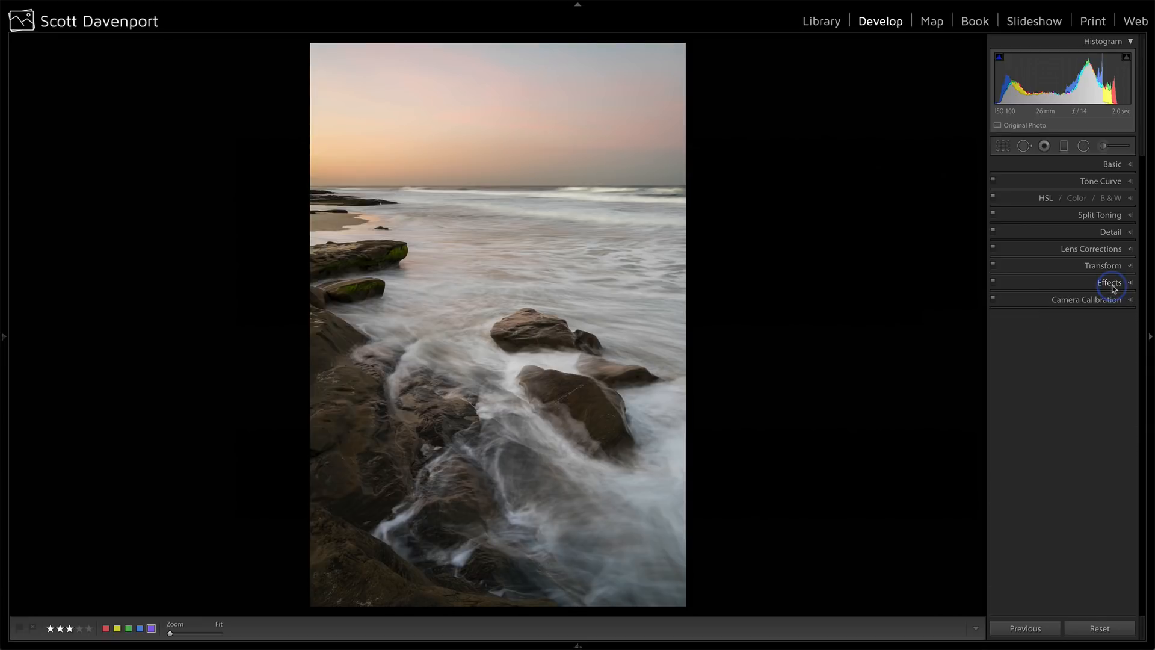
key("backslash")
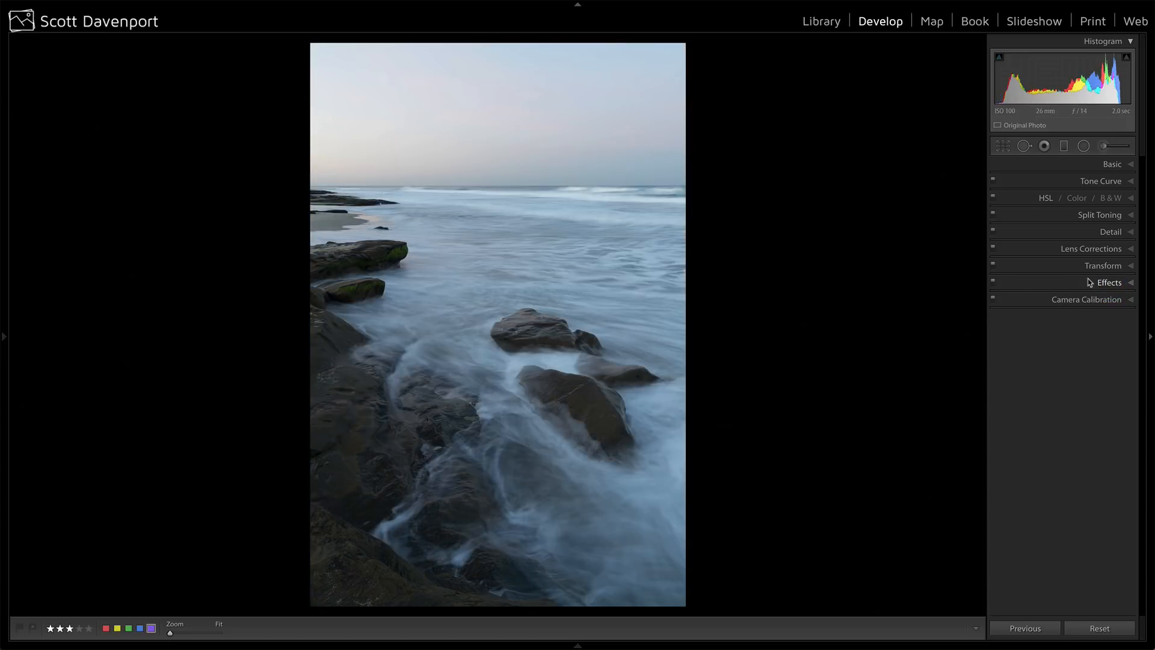
key("backslash")
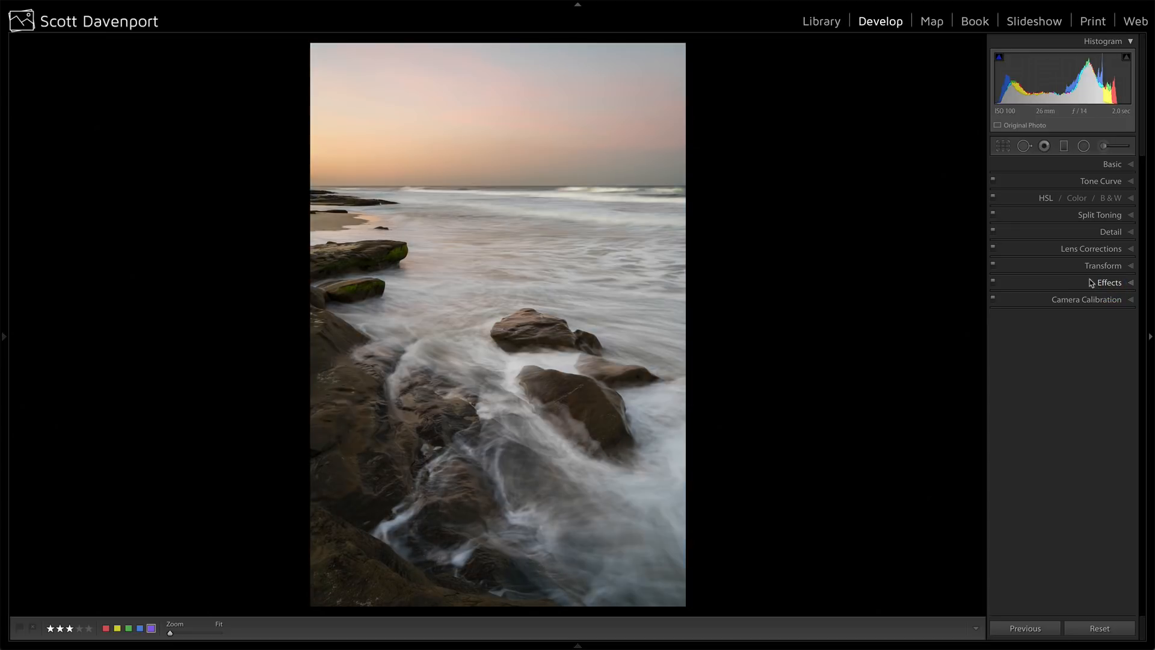